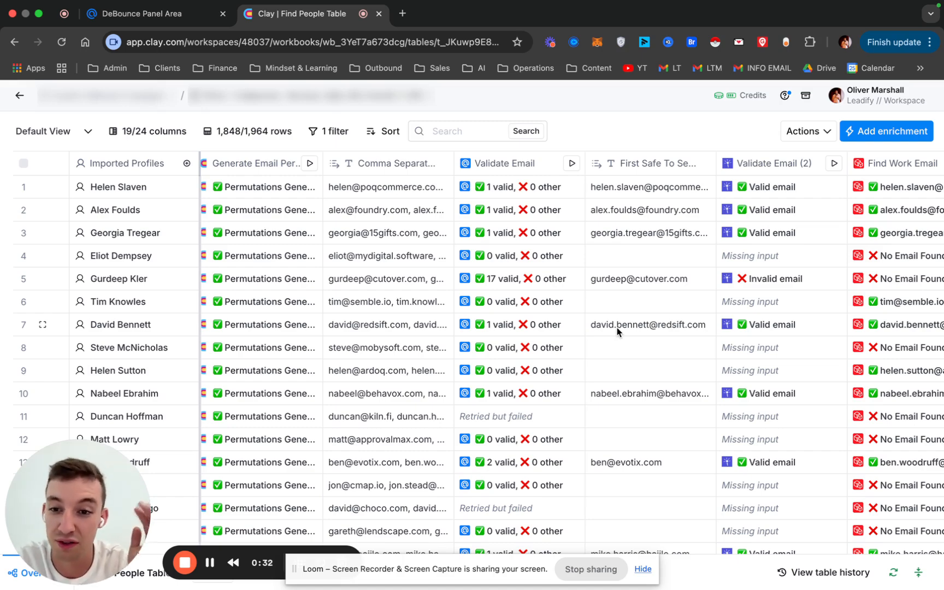
Examine the table's columns, from the company and contact details across to the email permutation, validation and Find Work Email columns
{"action": "scroll", "coordinate": [617, 327], "scroll_direction": "left", "scroll_amount": 15}
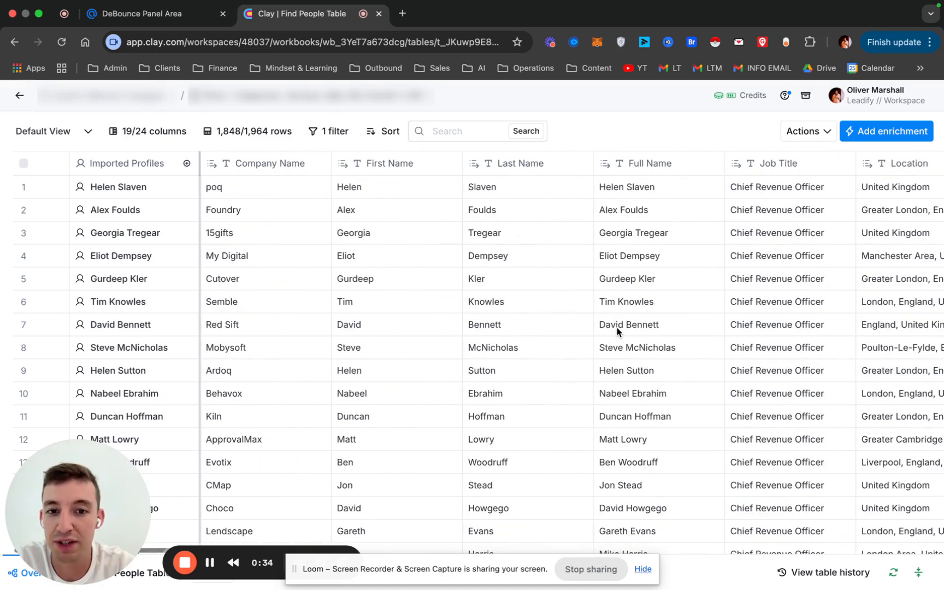
{"action": "scroll", "coordinate": [579, 305], "scroll_direction": "right", "scroll_amount": 15}
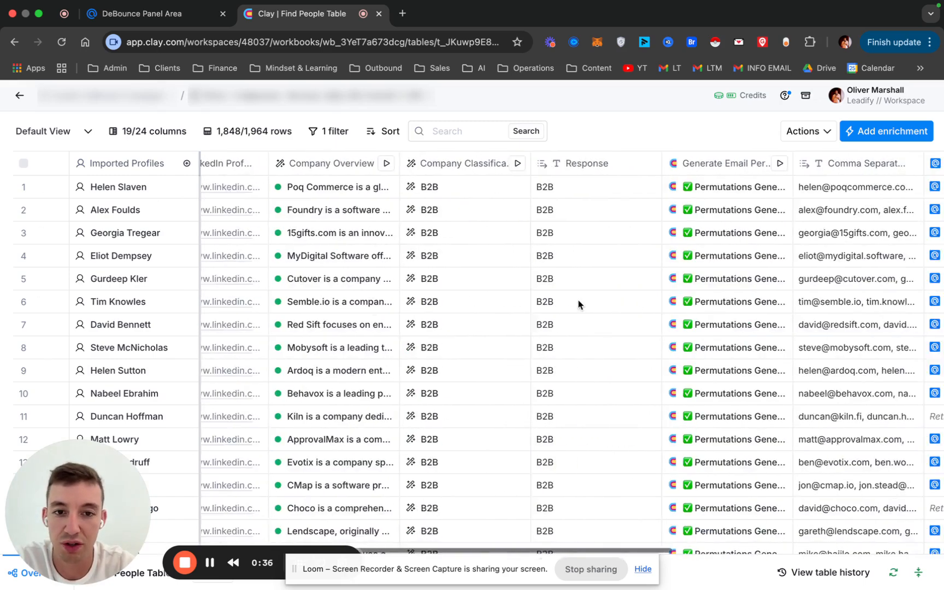
{"action": "scroll", "coordinate": [579, 304], "scroll_direction": "right", "scroll_amount": 15}
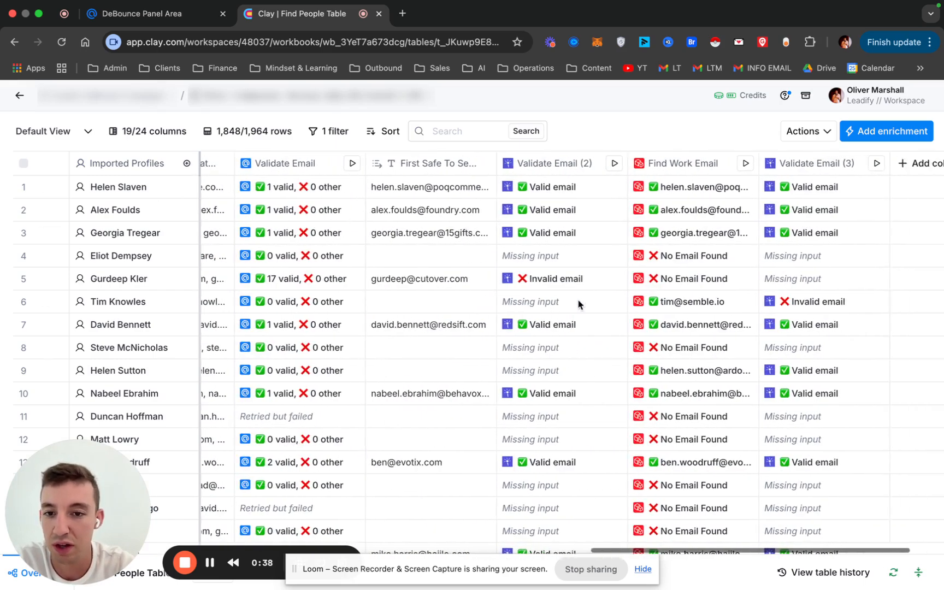
{"action": "scroll", "coordinate": [578, 304], "scroll_direction": "right", "scroll_amount": 5}
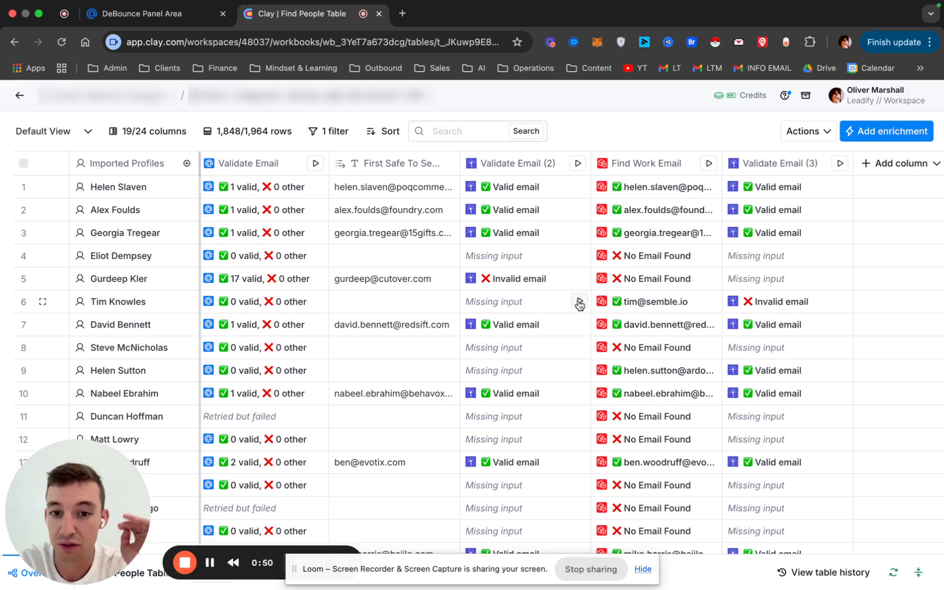
{"action": "scroll", "coordinate": [579, 304], "scroll_direction": "left", "scroll_amount": 5}
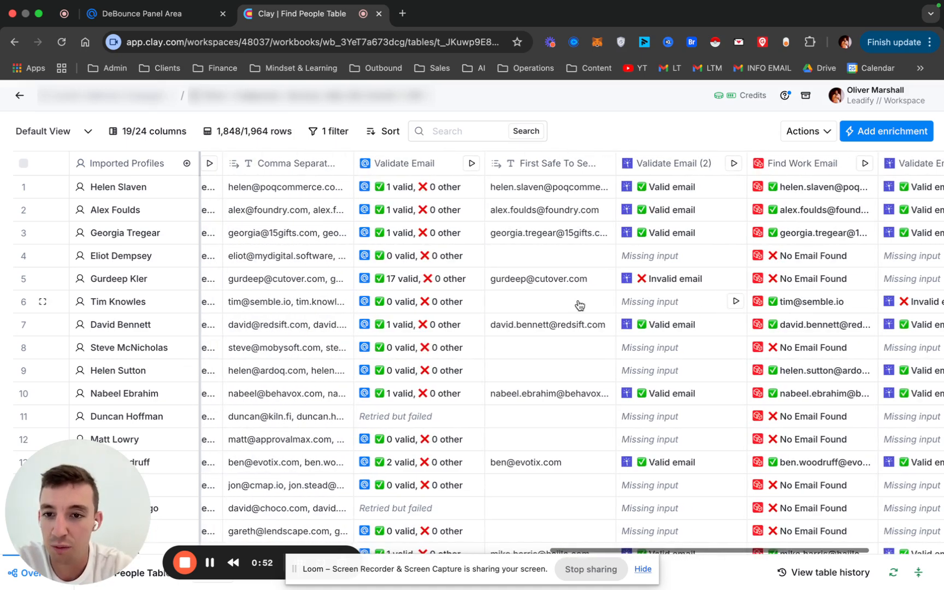
{"action": "scroll", "coordinate": [579, 304], "scroll_direction": "right", "scroll_amount": 1}
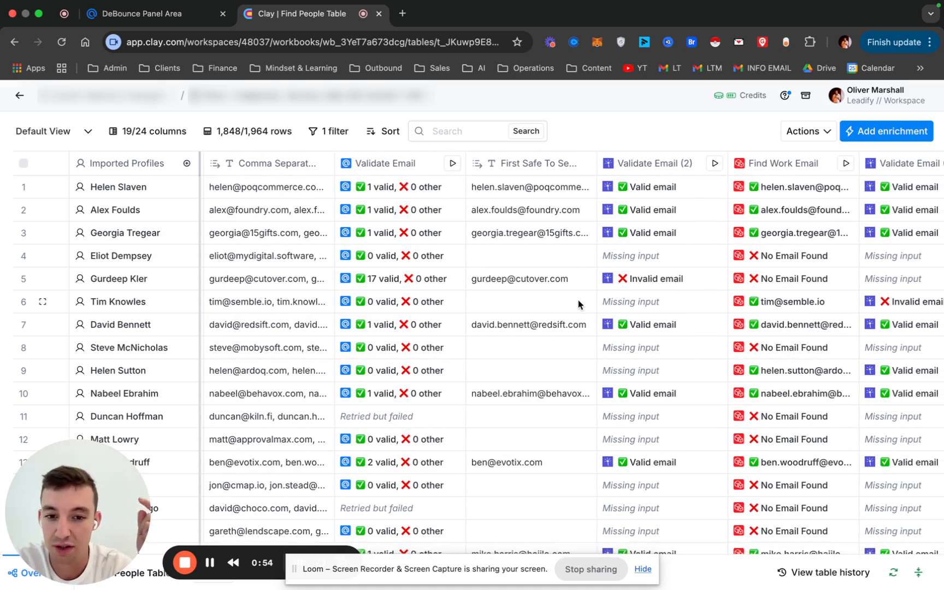
{"action": "scroll", "coordinate": [580, 304], "scroll_direction": "left", "scroll_amount": 6}
{"action": "scroll", "coordinate": [579, 304], "scroll_direction": "right", "scroll_amount": 3}
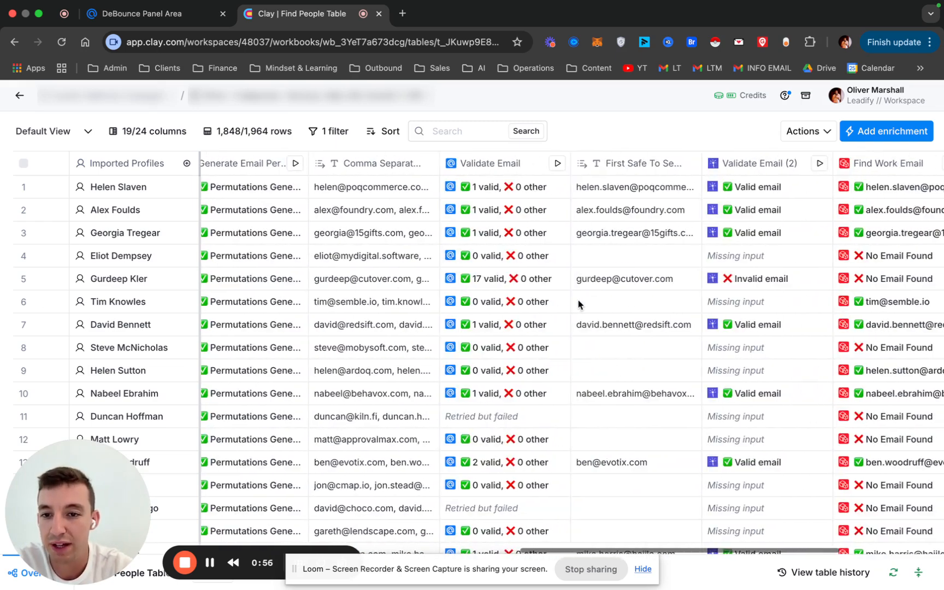
{"action": "scroll", "coordinate": [579, 303], "scroll_direction": "left", "scroll_amount": 1}
{"action": "scroll", "coordinate": [579, 304], "scroll_direction": "left", "scroll_amount": 1}
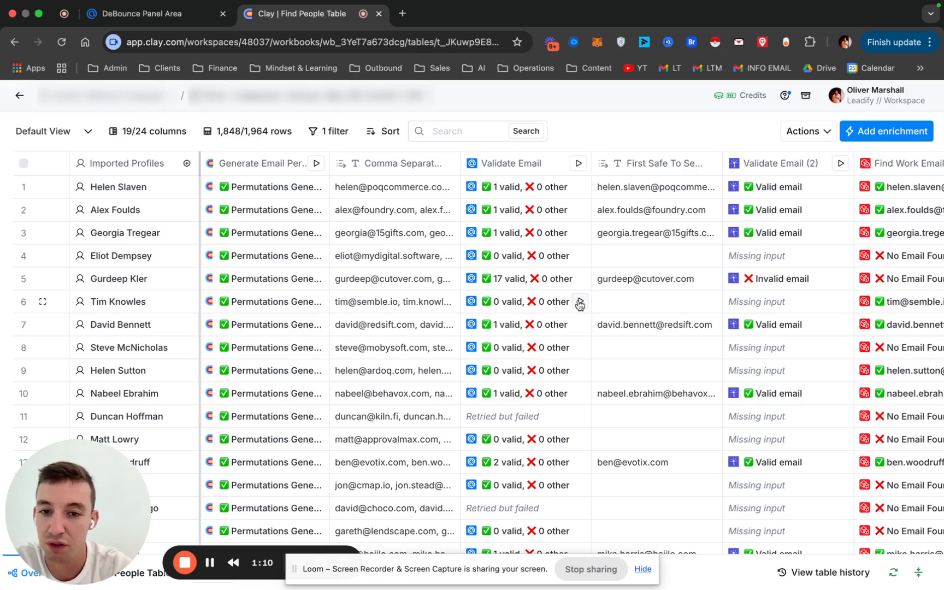
{"action": "scroll", "coordinate": [580, 304], "scroll_direction": "left", "scroll_amount": 3}
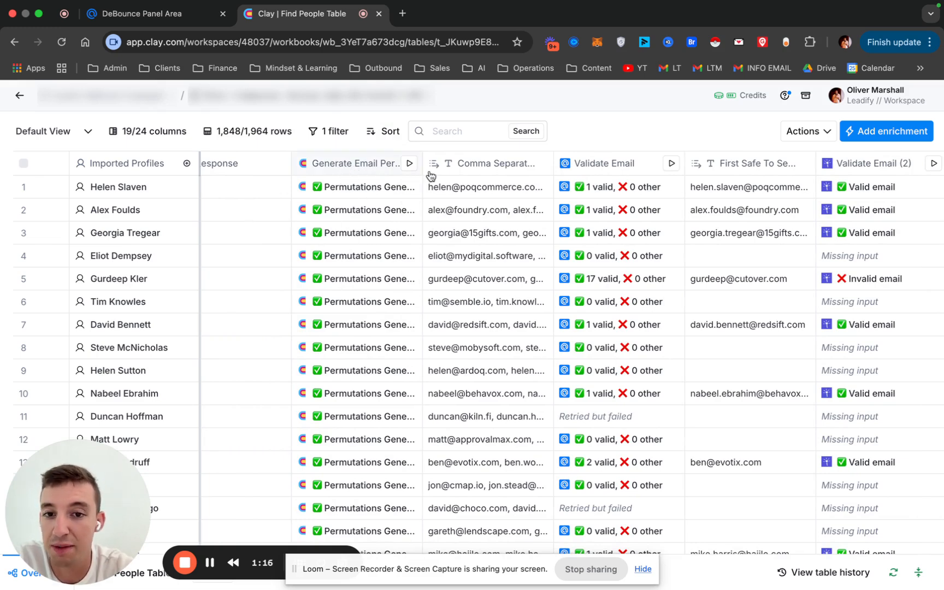
Open the first row's Comma Separated List cell in the expanded view, read through its email variations, and close it
{"action": "double_click", "coordinate": [463, 189]}
{"action": "left_click", "coordinate": [491, 347]}
{"action": "left_click", "coordinate": [475, 187]}
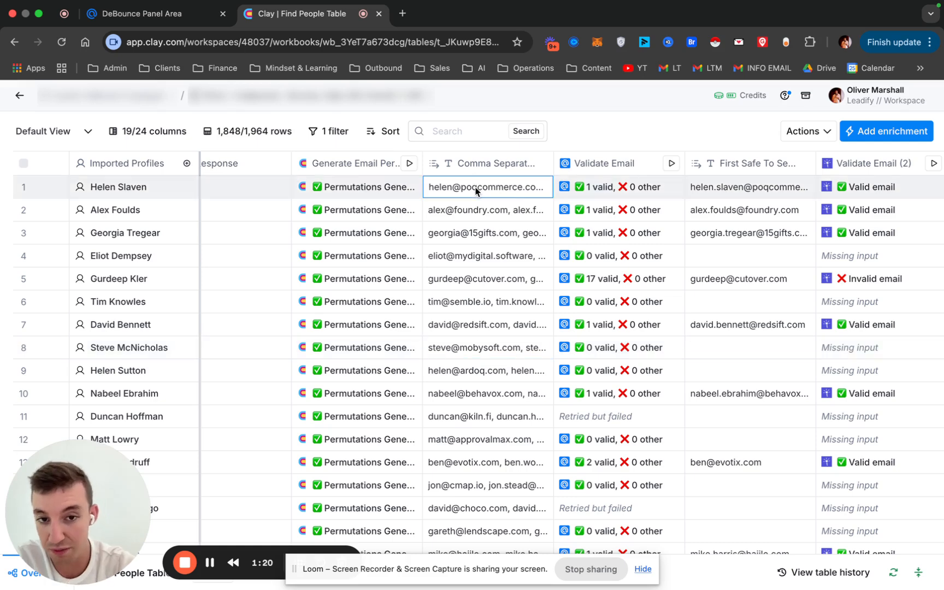
{"action": "double_click", "coordinate": [476, 188]}
{"action": "left_click", "coordinate": [598, 253]}
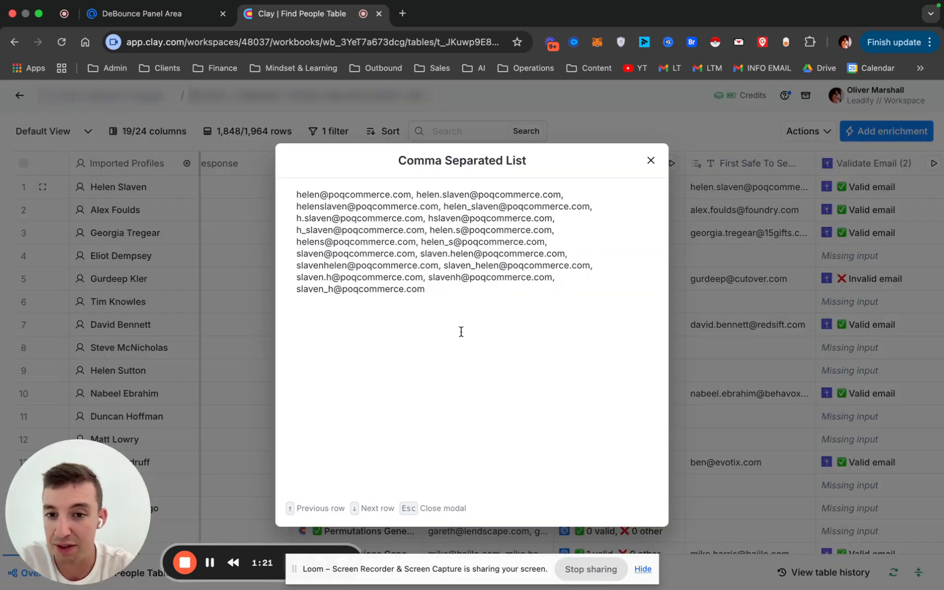
{"action": "left_click", "coordinate": [297, 197]}
{"action": "left_click_drag", "start_coordinate": [296, 196], "coordinate": [429, 197]}
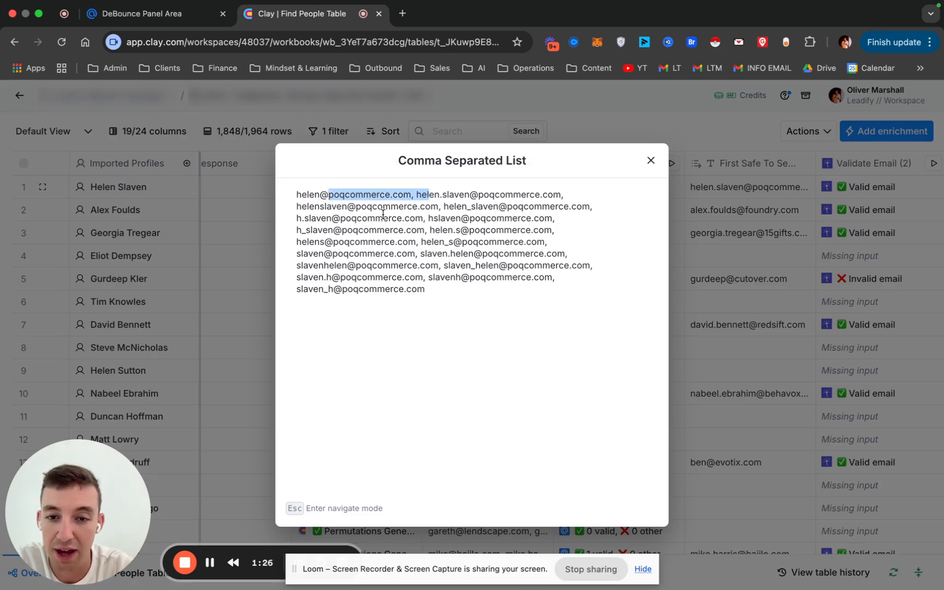
{"action": "left_click", "coordinate": [388, 197]}
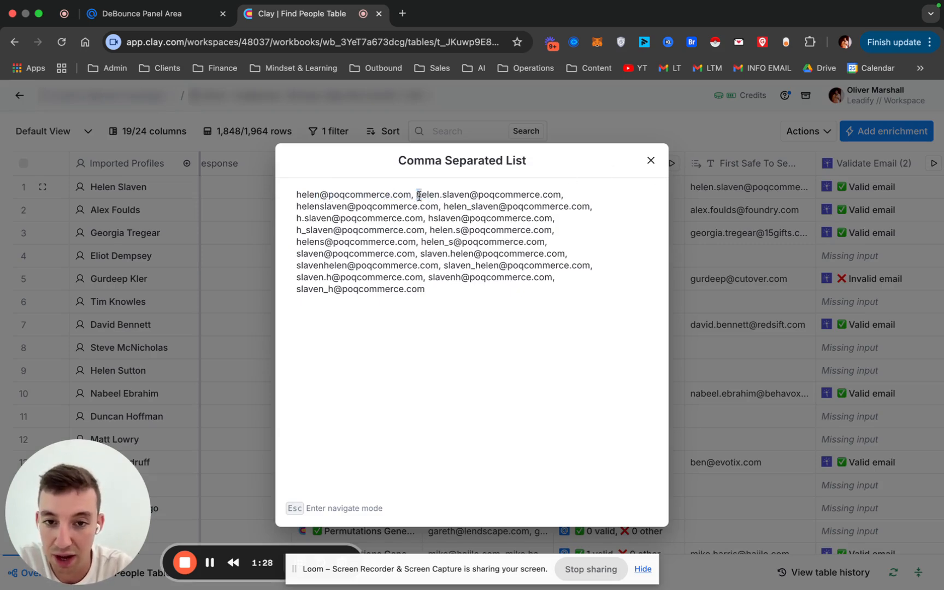
{"action": "left_click_drag", "start_coordinate": [418, 196], "coordinate": [565, 195]}
{"action": "left_click", "coordinate": [454, 197]}
{"action": "left_click_drag", "start_coordinate": [299, 208], "coordinate": [321, 207]}
{"action": "left_click", "coordinate": [321, 206]}
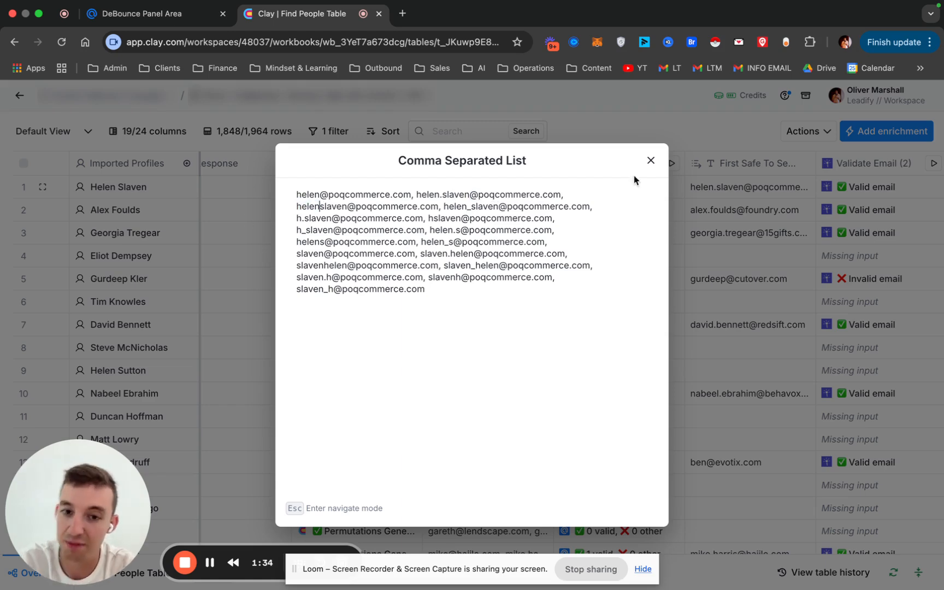
{"action": "left_click", "coordinate": [651, 161]}
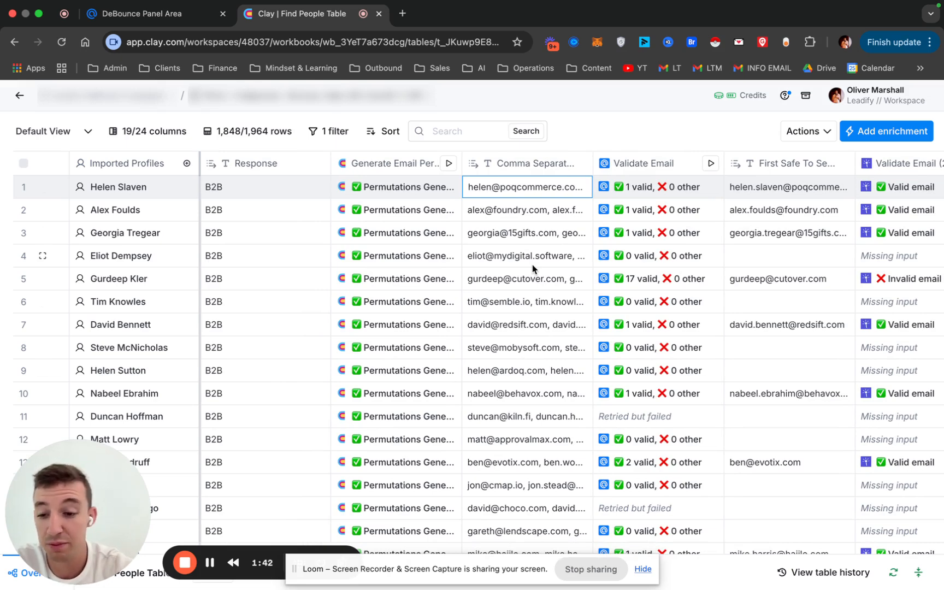
Inspect the Full Name and Company Domain inputs in the Generate Email Permutations column's configuration, and close it without changes
{"action": "scroll", "coordinate": [532, 266], "scroll_direction": "right", "scroll_amount": 4}
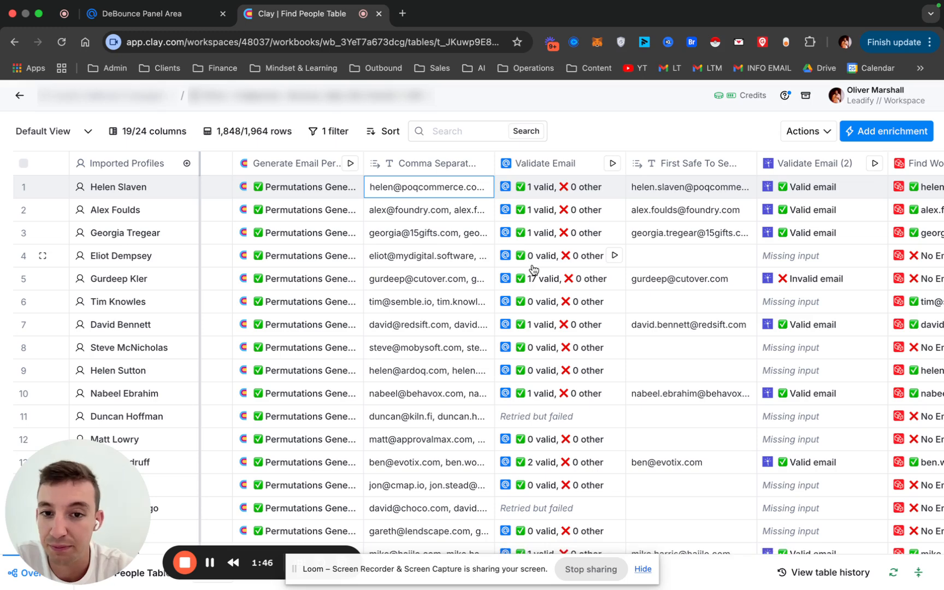
{"action": "scroll", "coordinate": [416, 294], "scroll_direction": "right", "scroll_amount": 1}
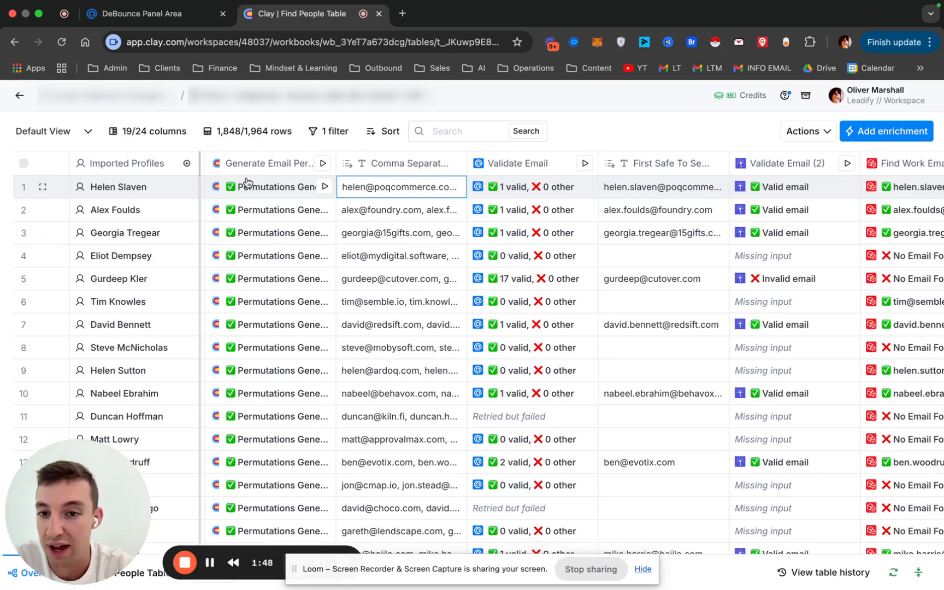
{"action": "left_click", "coordinate": [255, 163]}
{"action": "left_click", "coordinate": [431, 219]}
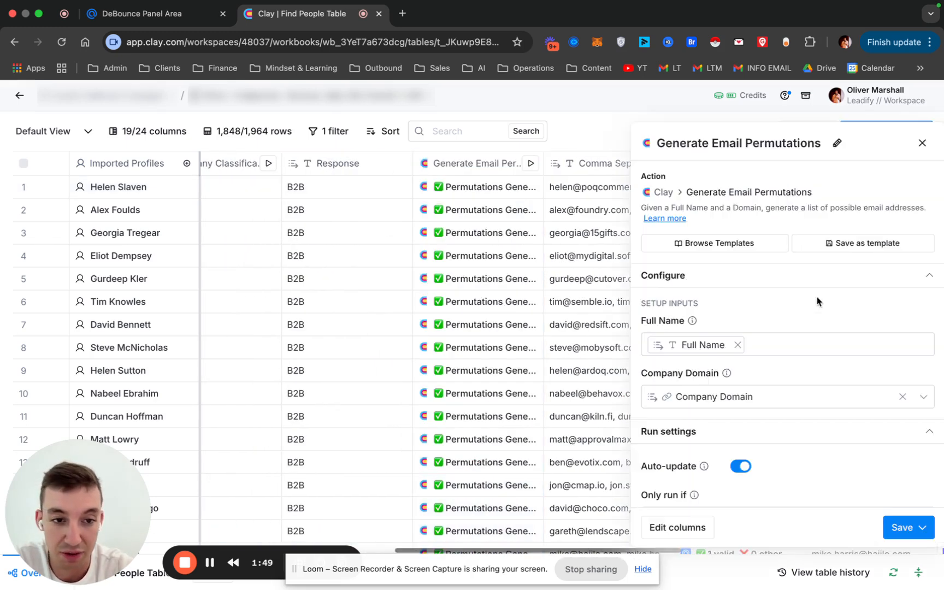
{"action": "mouse_move", "coordinate": [661, 349]}
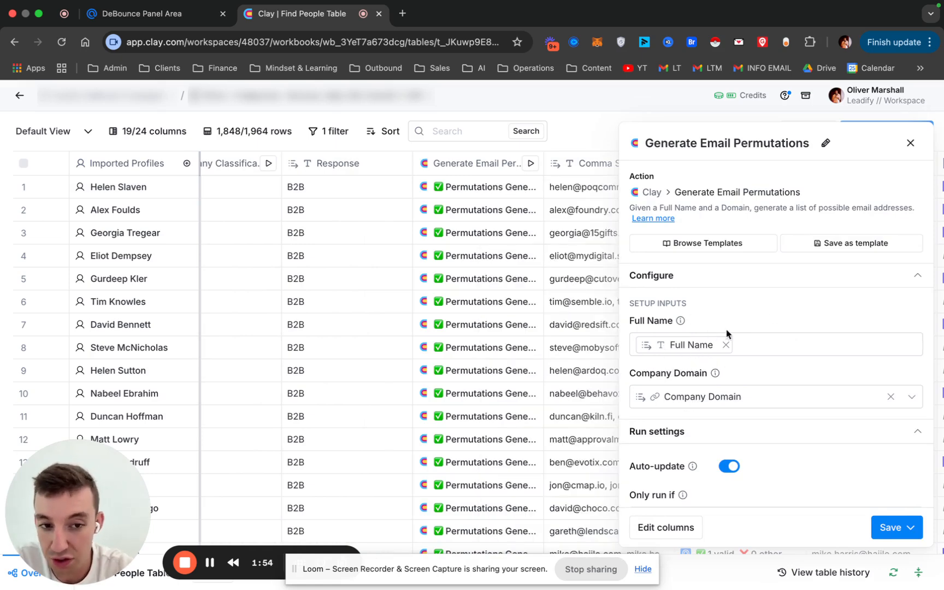
{"action": "left_click_drag", "start_coordinate": [632, 319], "coordinate": [674, 321]}
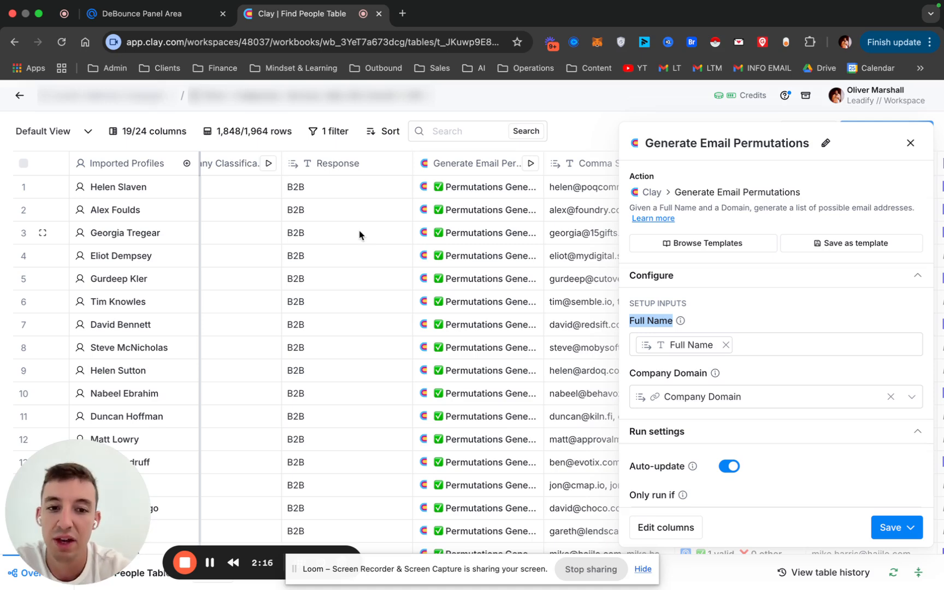
{"action": "left_click", "coordinate": [788, 314]}
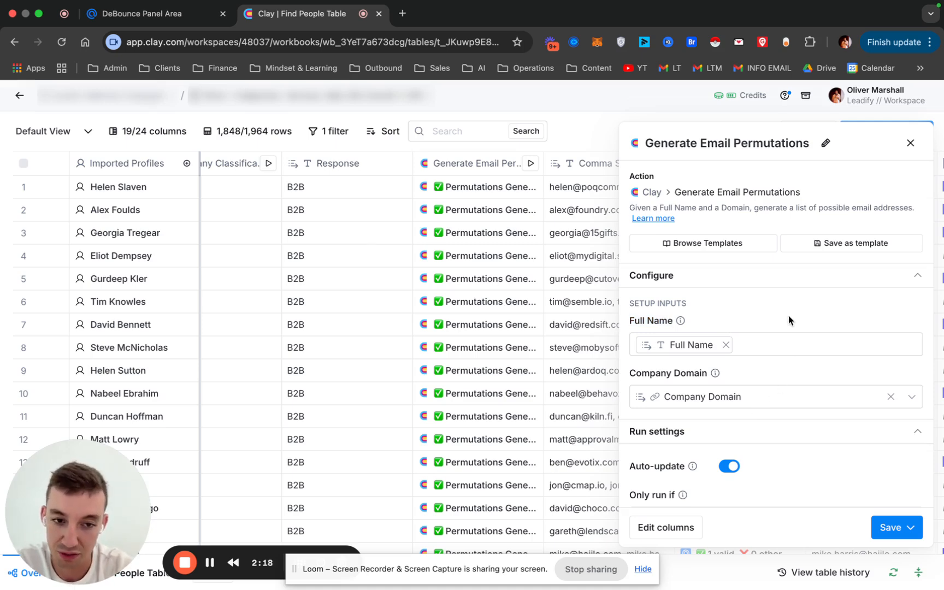
{"action": "mouse_move", "coordinate": [665, 403]}
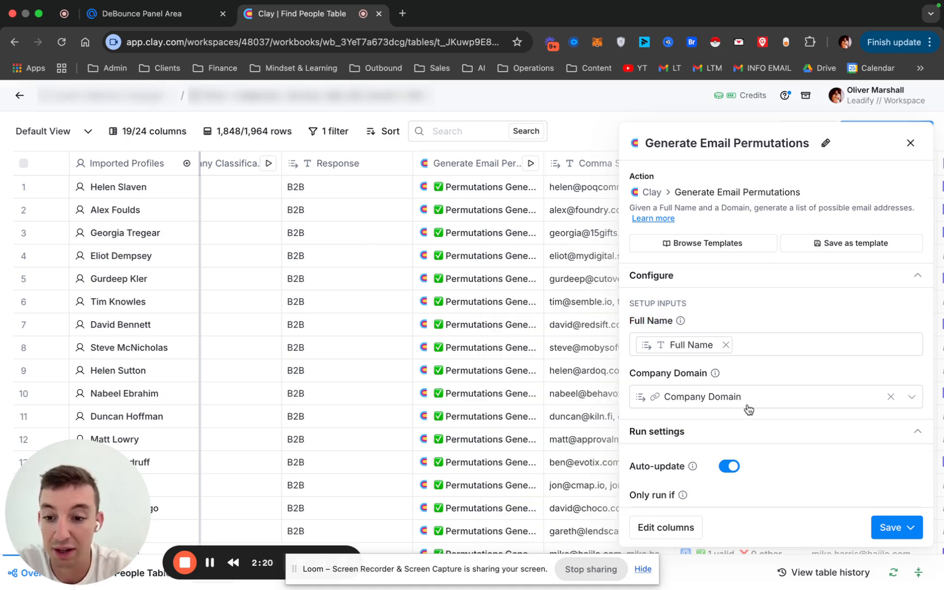
{"action": "scroll", "coordinate": [852, 418], "scroll_direction": "down", "scroll_amount": 2}
{"action": "scroll", "coordinate": [853, 414], "scroll_direction": "up", "scroll_amount": 2}
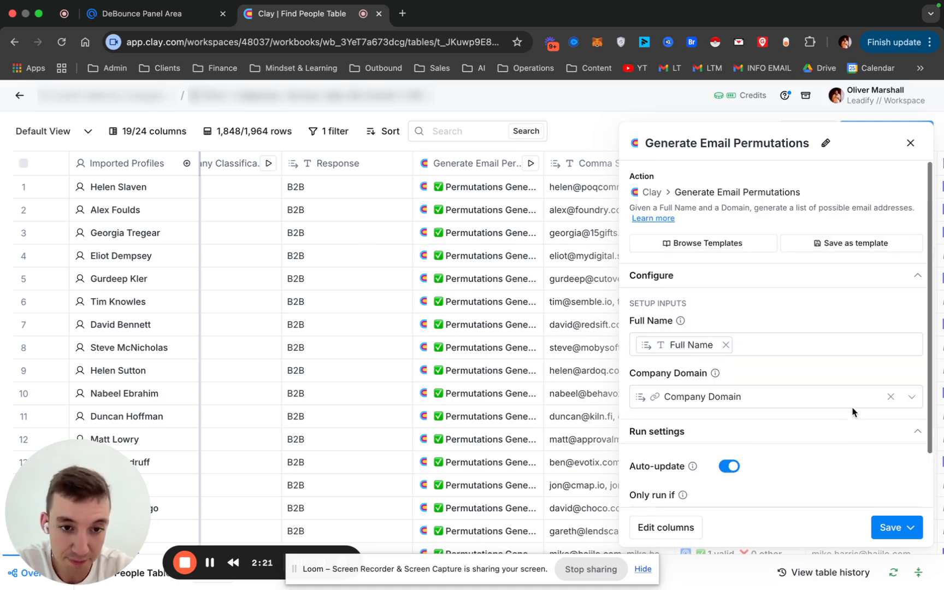
{"action": "left_click", "coordinate": [911, 143]}
Review the complete Comma Separated List values of rows 1 and 3 in the expanded view, closing each one
{"action": "scroll", "coordinate": [590, 240], "scroll_direction": "right", "scroll_amount": 3}
{"action": "double_click", "coordinate": [505, 198]}
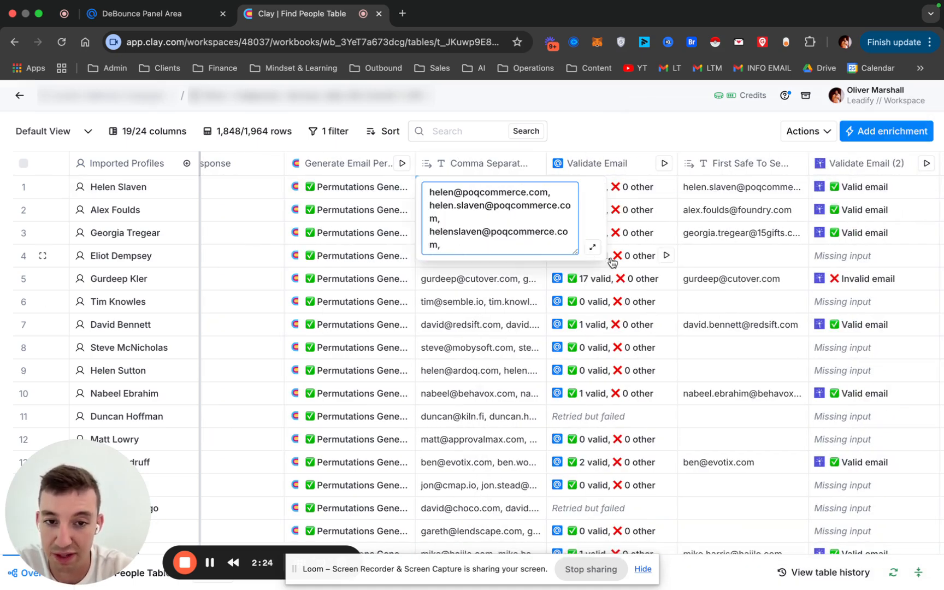
{"action": "left_click", "coordinate": [592, 247]}
{"action": "left_click_drag", "start_coordinate": [455, 293], "coordinate": [292, 196]}
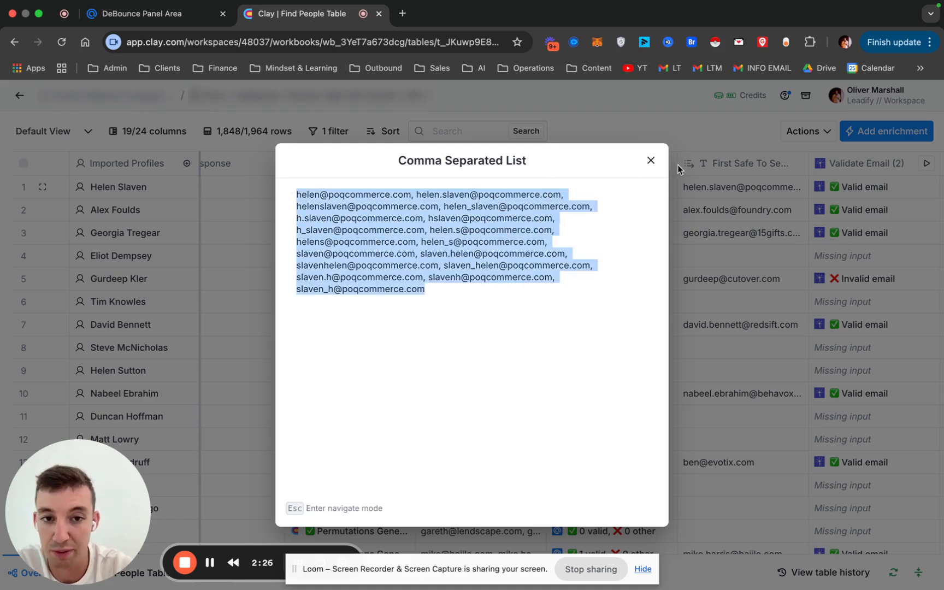
{"action": "left_click", "coordinate": [650, 163]}
{"action": "double_click", "coordinate": [479, 234]}
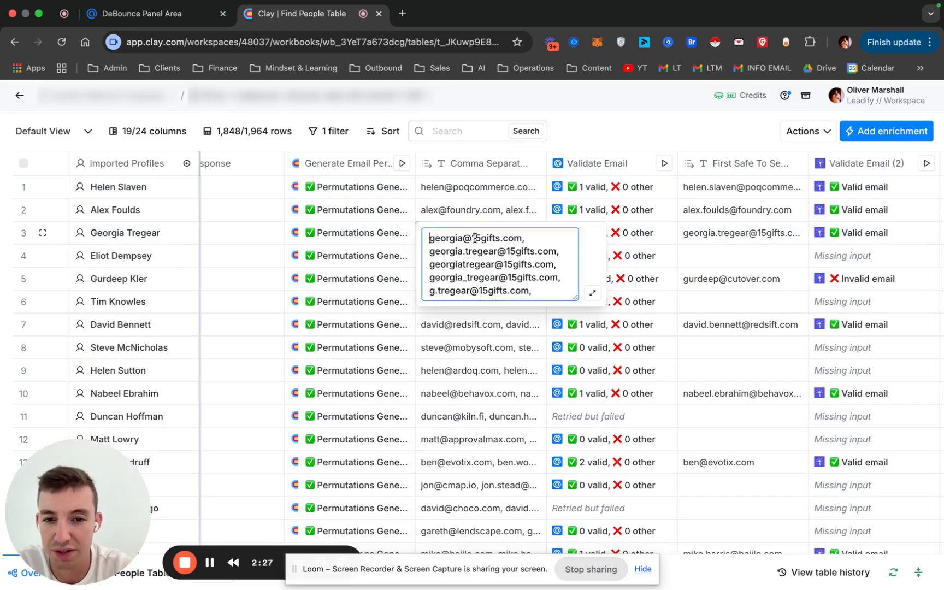
{"action": "left_click", "coordinate": [596, 299]}
{"action": "left_click_drag", "start_coordinate": [302, 188], "coordinate": [593, 247]}
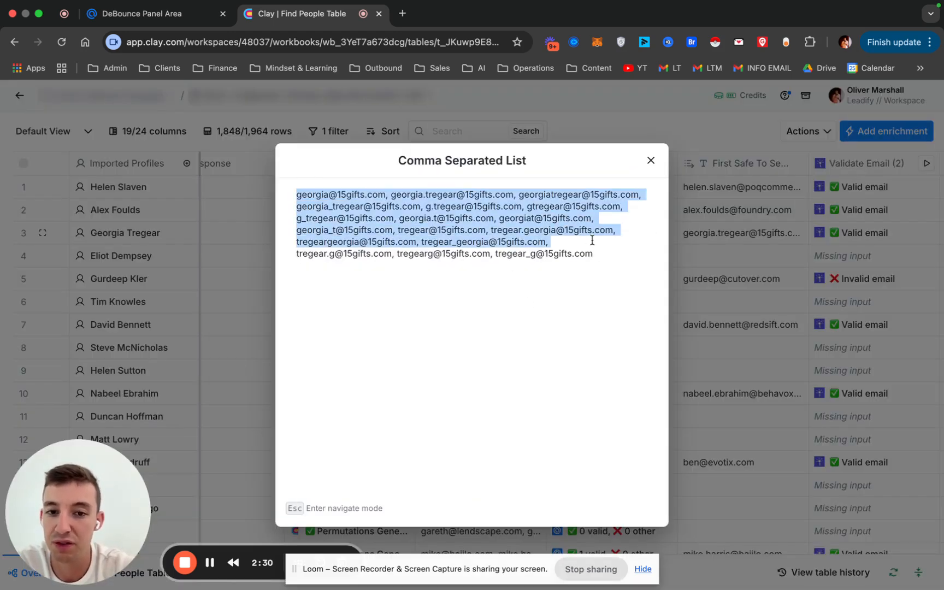
{"action": "left_click", "coordinate": [620, 268]}
{"action": "left_click", "coordinate": [651, 160]}
Switch to DeBounce to look at the verification plans and pricing, and return to the Clay table
{"action": "scroll", "coordinate": [612, 241], "scroll_direction": "right", "scroll_amount": 3}
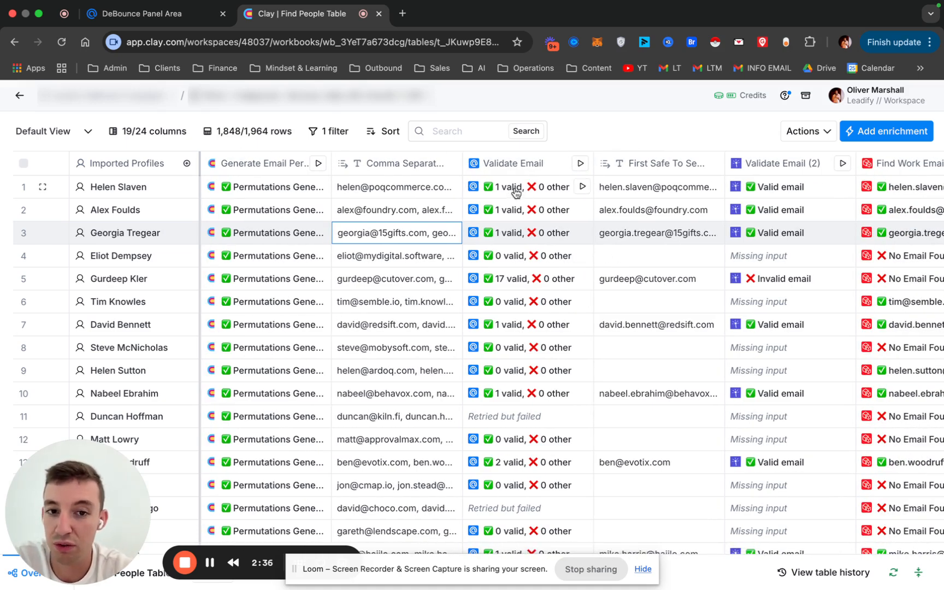
{"action": "left_click", "coordinate": [150, 22]}
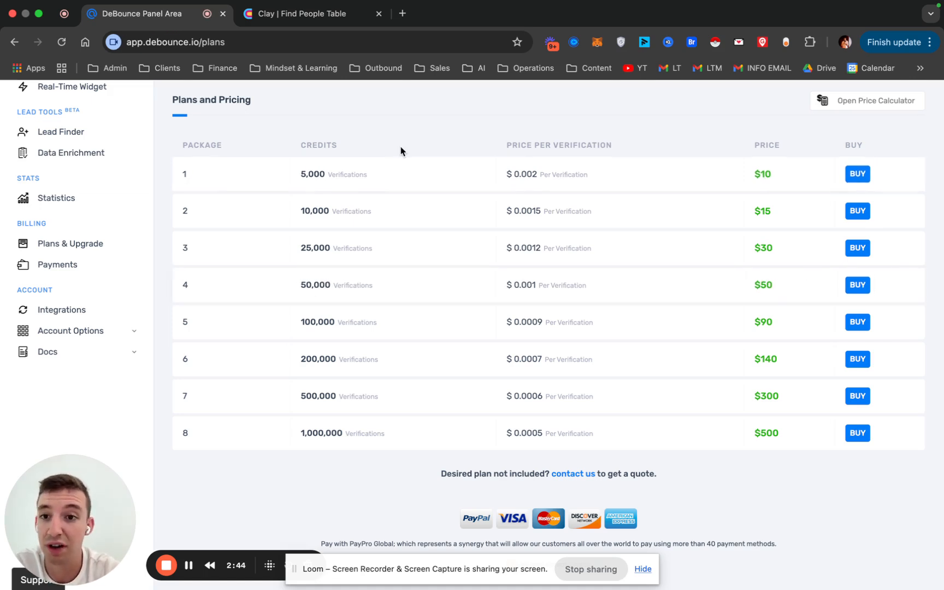
{"action": "left_click", "coordinate": [306, 15]}
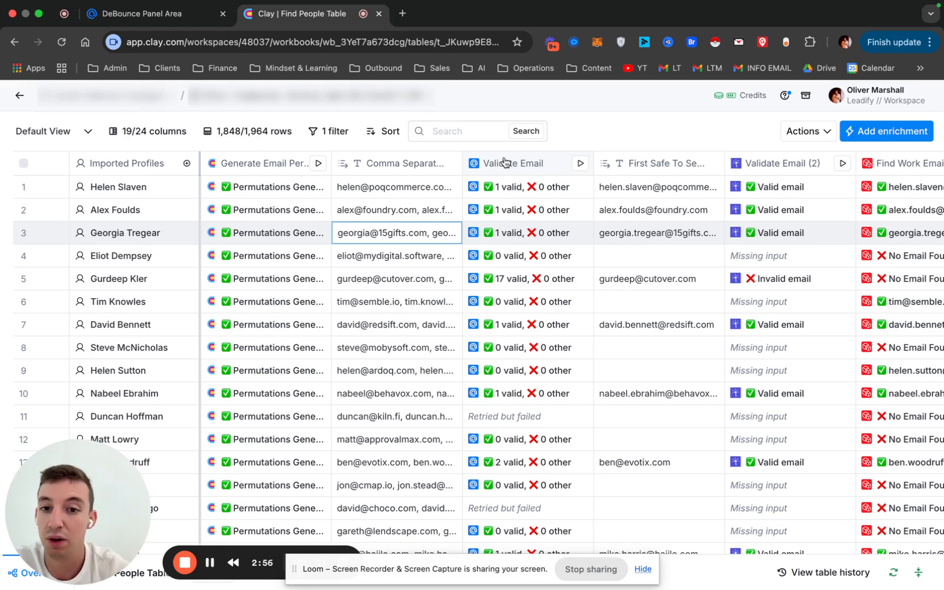
Open the cell details of the first row's Generate Email Permutations result and expand its Permutations list to examine the entries
{"action": "left_click", "coordinate": [254, 188]}
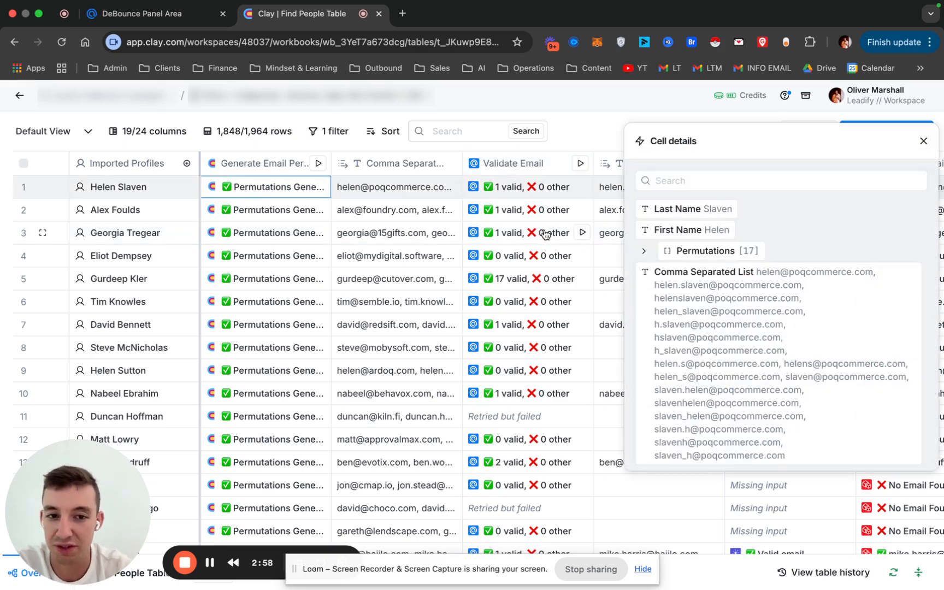
{"action": "mouse_move", "coordinate": [651, 269]}
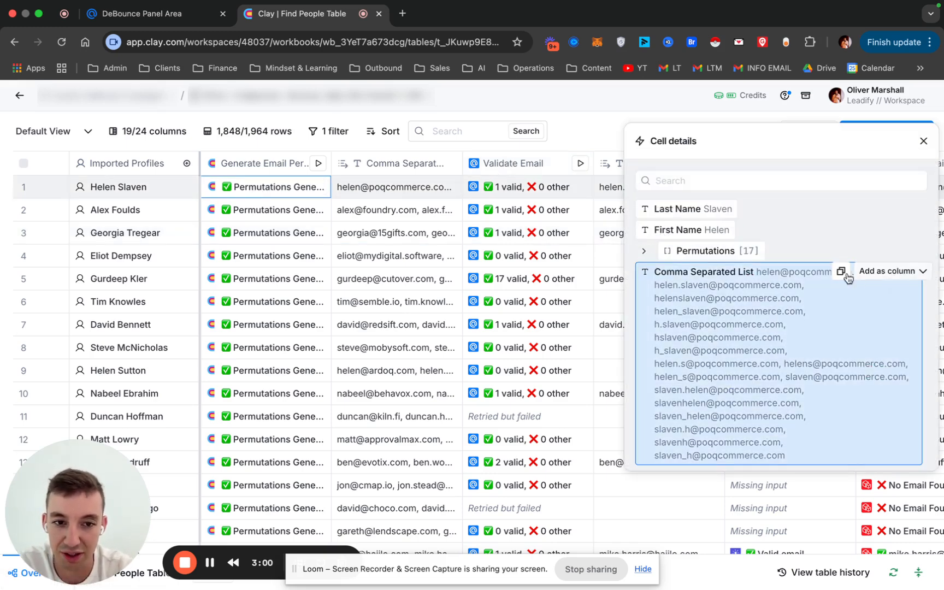
{"action": "left_click", "coordinate": [644, 253]}
{"action": "scroll", "coordinate": [700, 265], "scroll_direction": "down", "scroll_amount": 4}
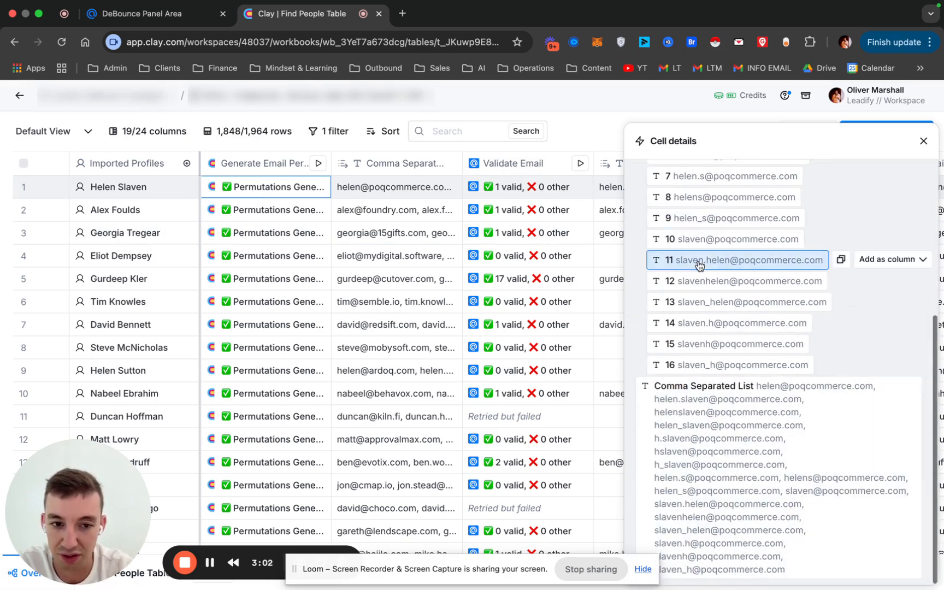
{"action": "scroll", "coordinate": [700, 266], "scroll_direction": "up", "scroll_amount": 5}
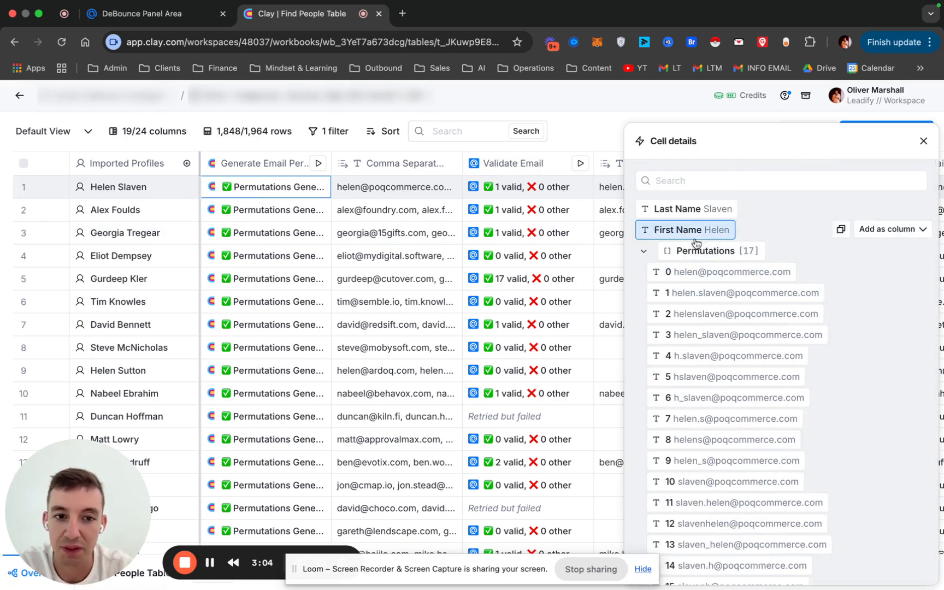
{"action": "mouse_move", "coordinate": [864, 250]}
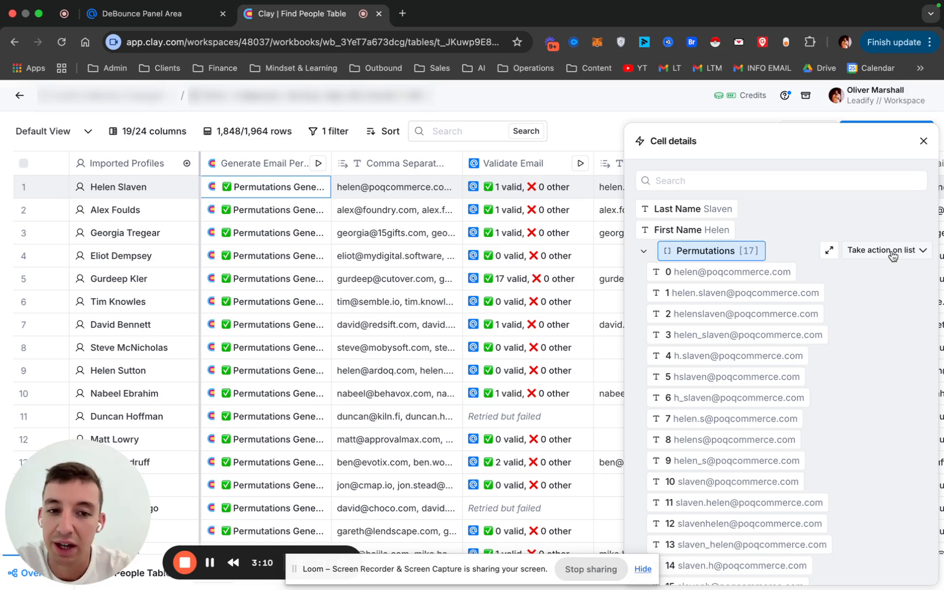
Look at the actions available for the Permutations list, such as creating a column with comma-separated items, and close the cell details
{"action": "left_click", "coordinate": [888, 251]}
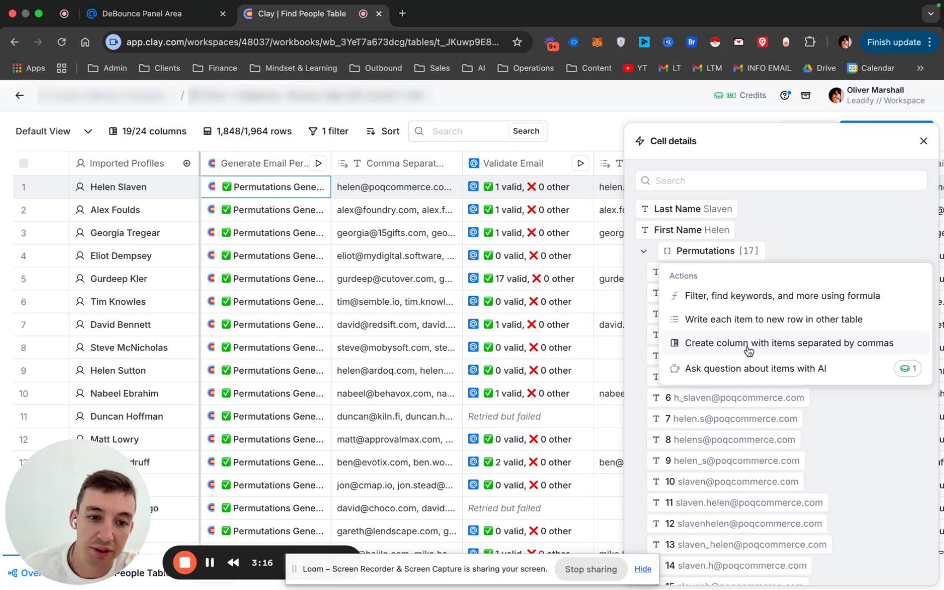
{"action": "left_click", "coordinate": [924, 142]}
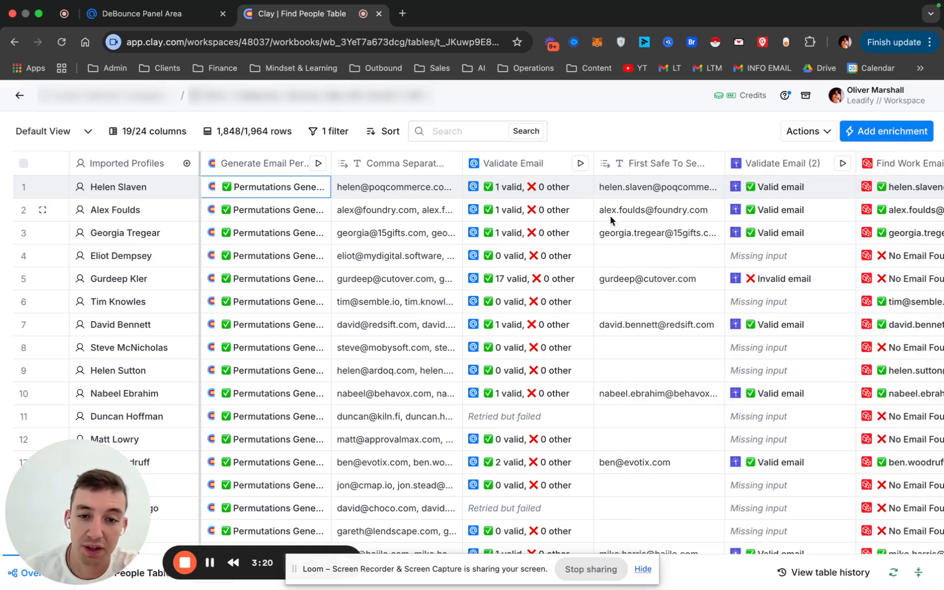
Inspect the Validate Email column's configuration, including its Comma Separated List input, Only "Safe To Send" Emails option and save choices, and close it without saving
{"action": "left_click", "coordinate": [517, 167]}
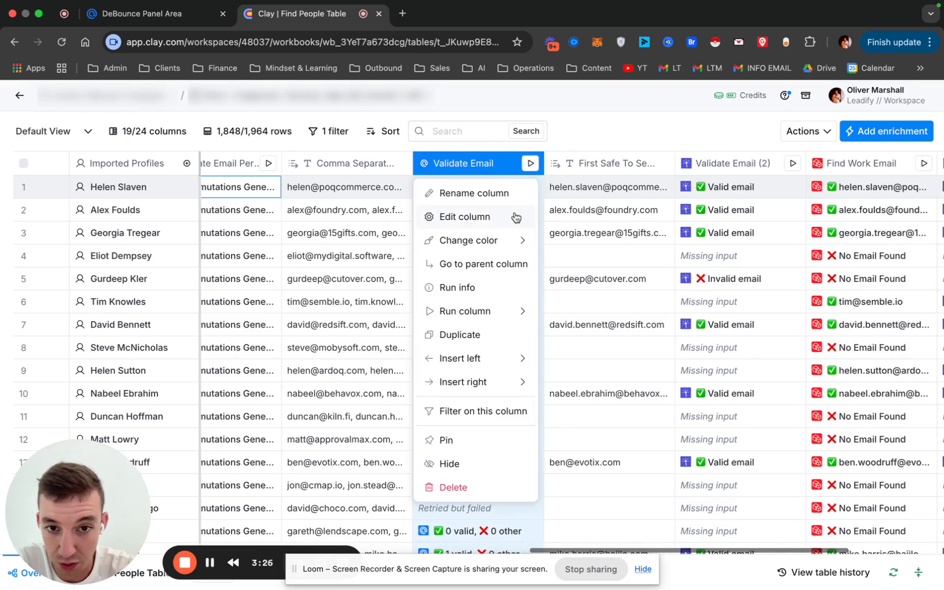
{"action": "left_click", "coordinate": [473, 217]}
{"action": "scroll", "coordinate": [751, 404], "scroll_direction": "down", "scroll_amount": 3}
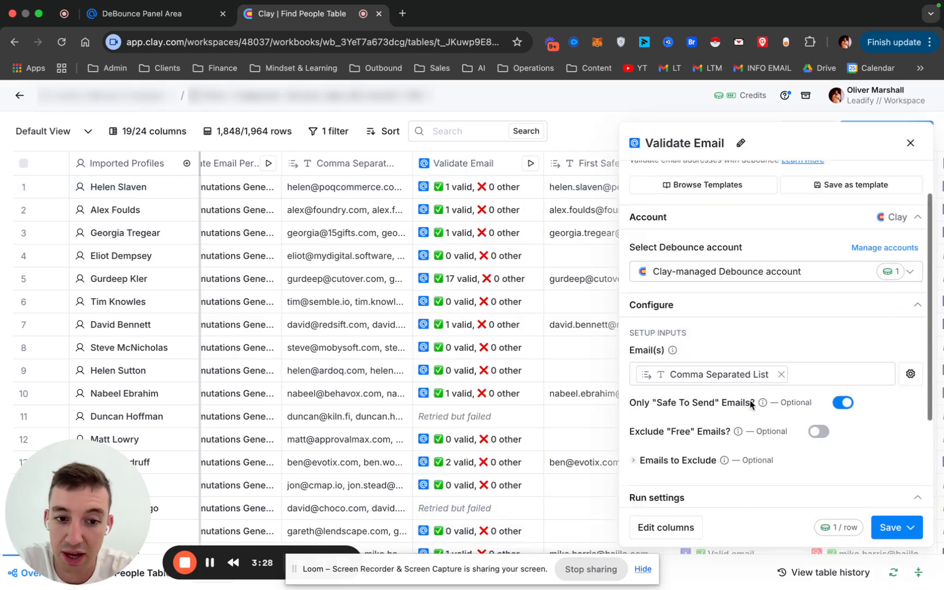
{"action": "mouse_move", "coordinate": [779, 357]}
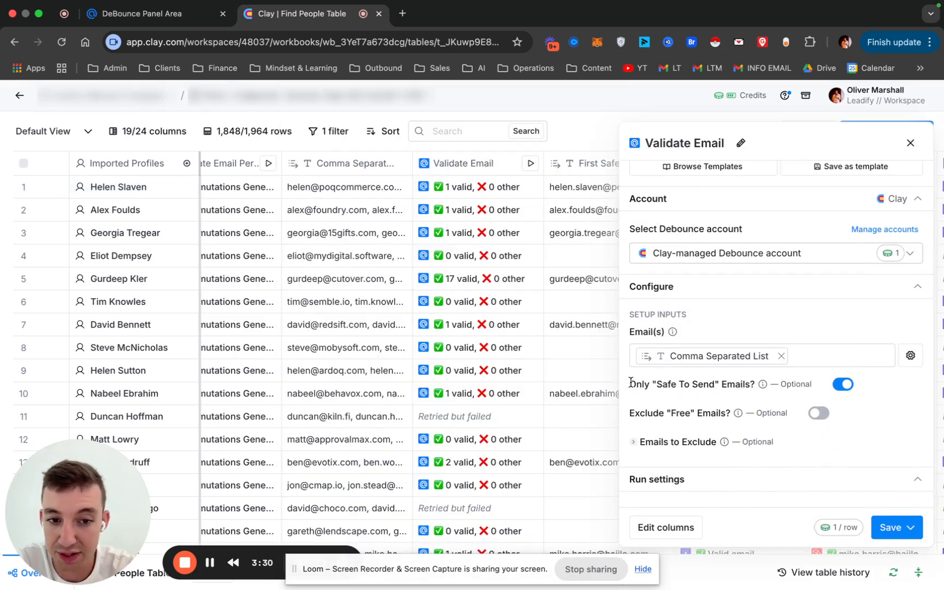
{"action": "left_click_drag", "start_coordinate": [631, 385], "coordinate": [773, 384]}
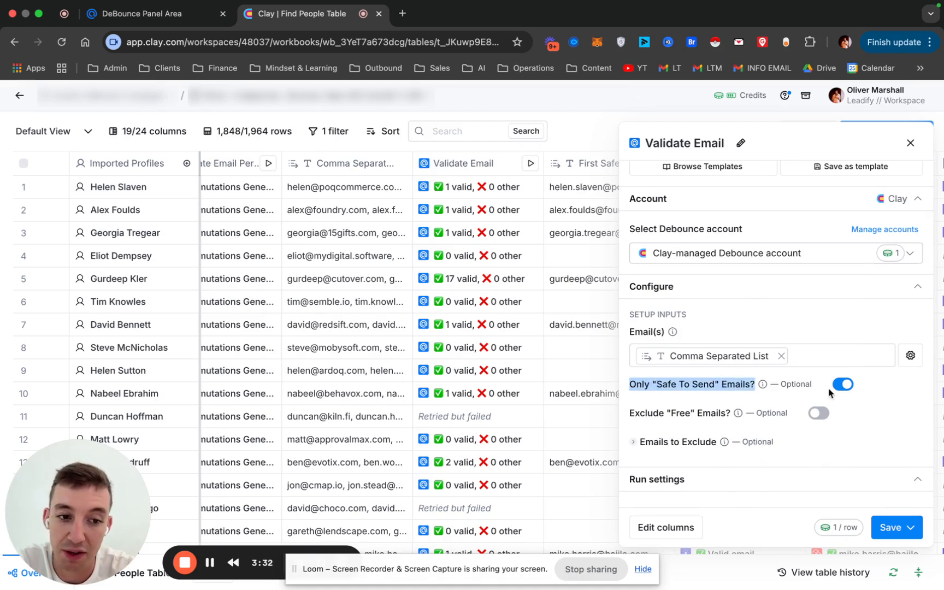
{"action": "scroll", "coordinate": [892, 417], "scroll_direction": "down", "scroll_amount": 3}
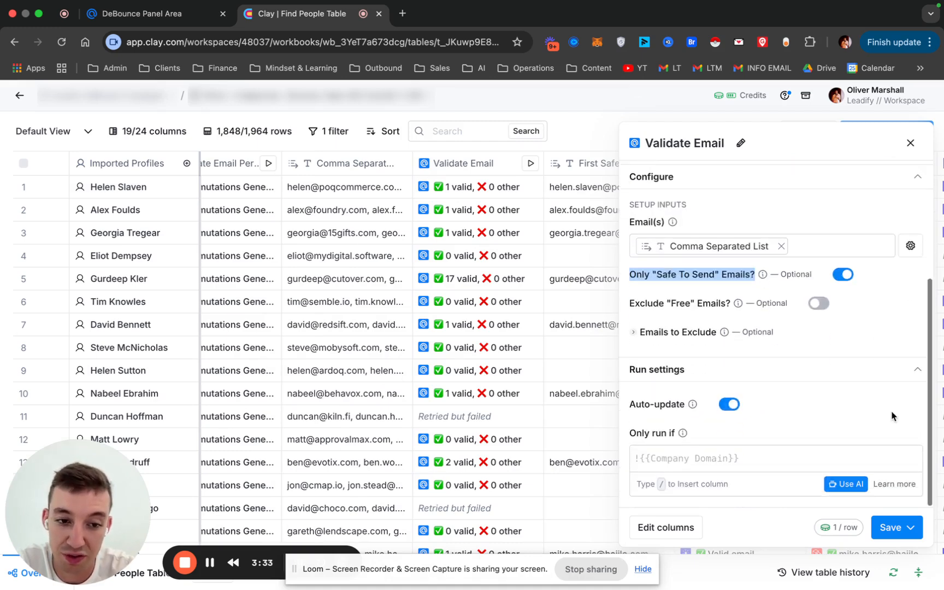
{"action": "left_click", "coordinate": [897, 535]}
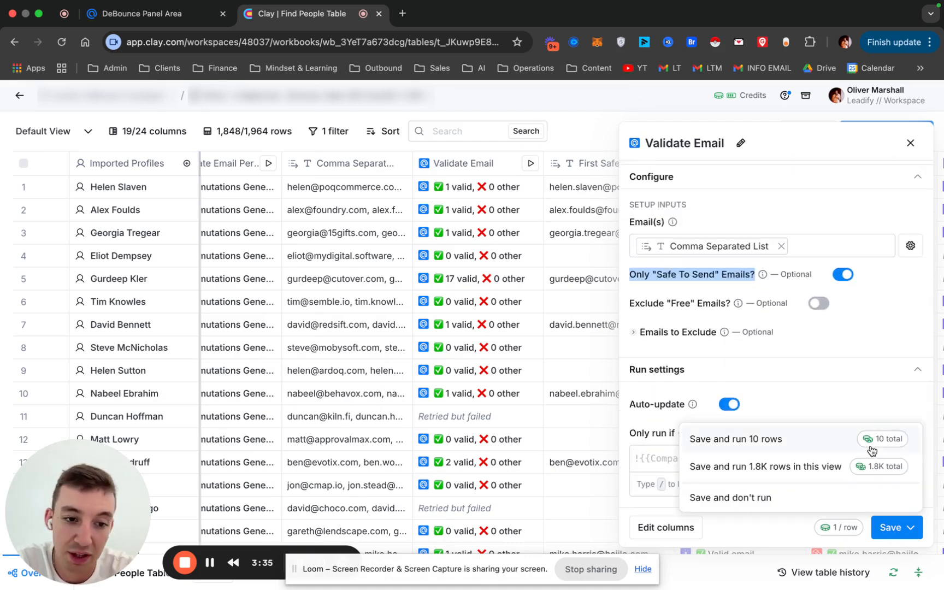
{"action": "left_click", "coordinate": [910, 143]}
Highlight the first safe-to-send emails of rows 1 to 5 and examine them alongside the Validate Email results, ending on row 7
{"action": "scroll", "coordinate": [655, 204], "scroll_direction": "right", "scroll_amount": 2}
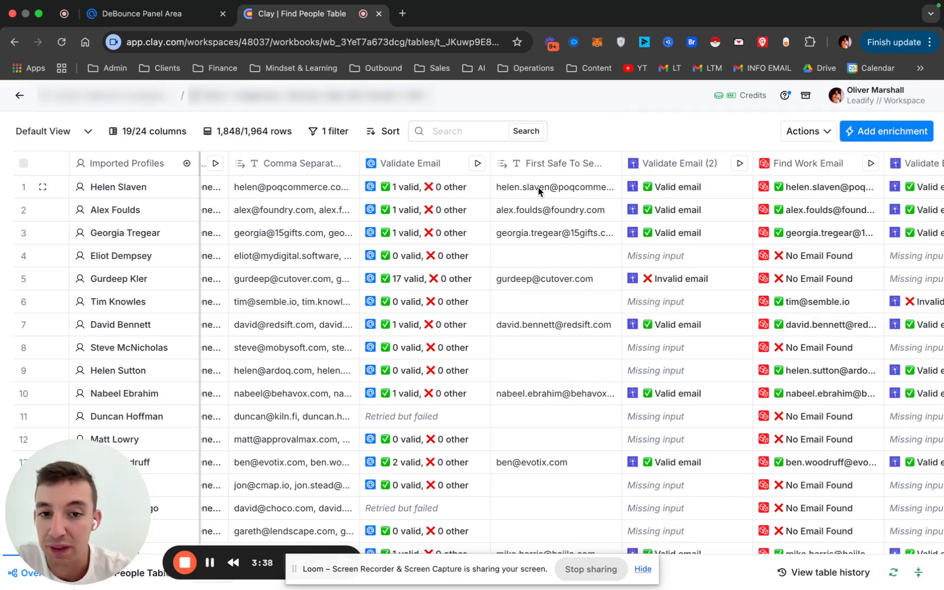
{"action": "left_click_drag", "start_coordinate": [538, 190], "coordinate": [534, 289]}
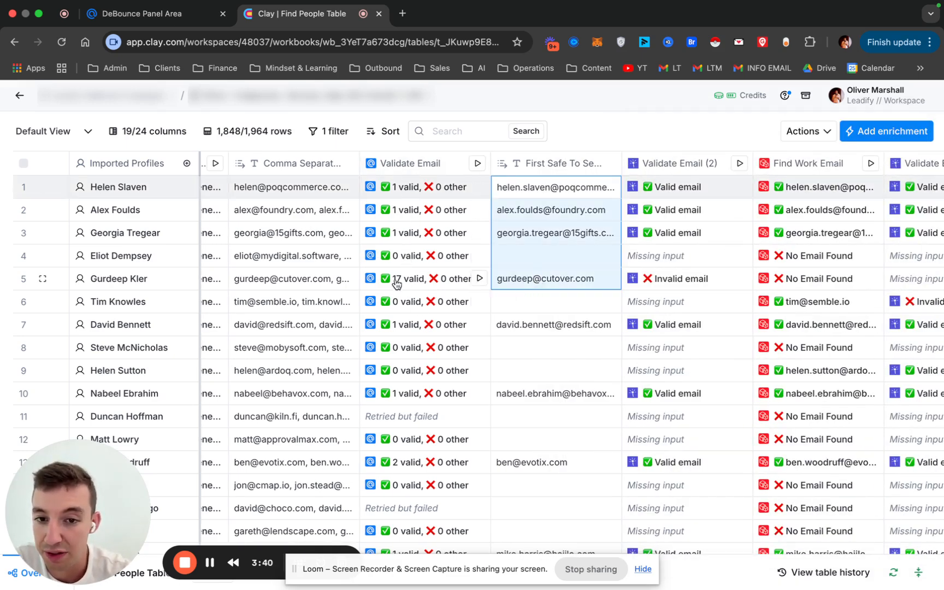
{"action": "left_click", "coordinate": [569, 350]}
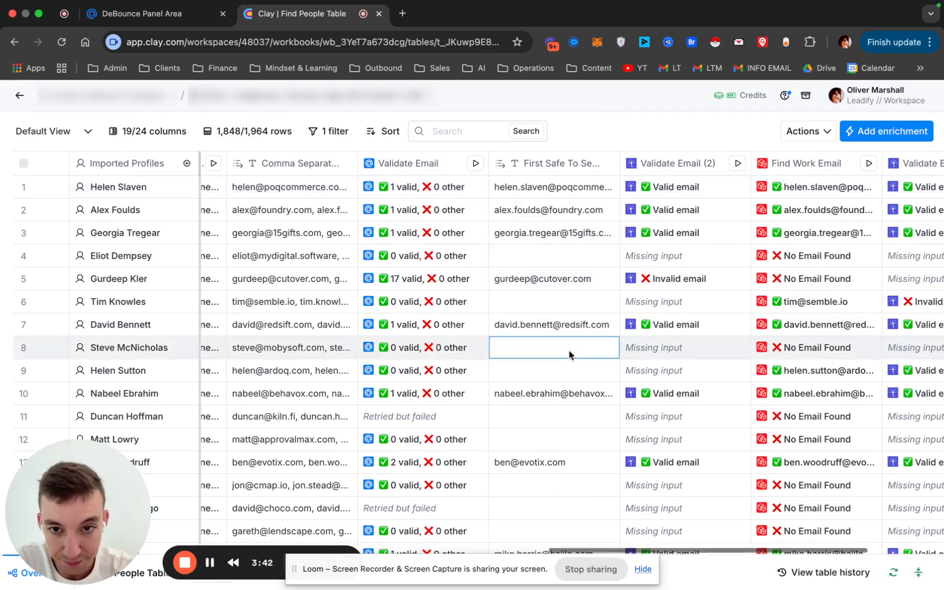
{"action": "scroll", "coordinate": [569, 353], "scroll_direction": "right", "scroll_amount": 2}
{"action": "scroll", "coordinate": [569, 355], "scroll_direction": "left", "scroll_amount": 1}
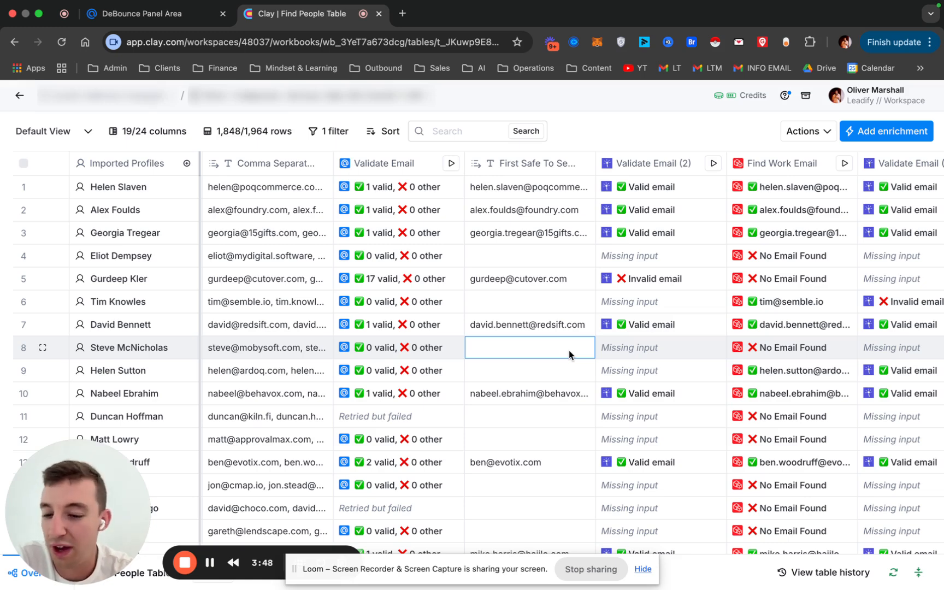
{"action": "left_click", "coordinate": [526, 326]}
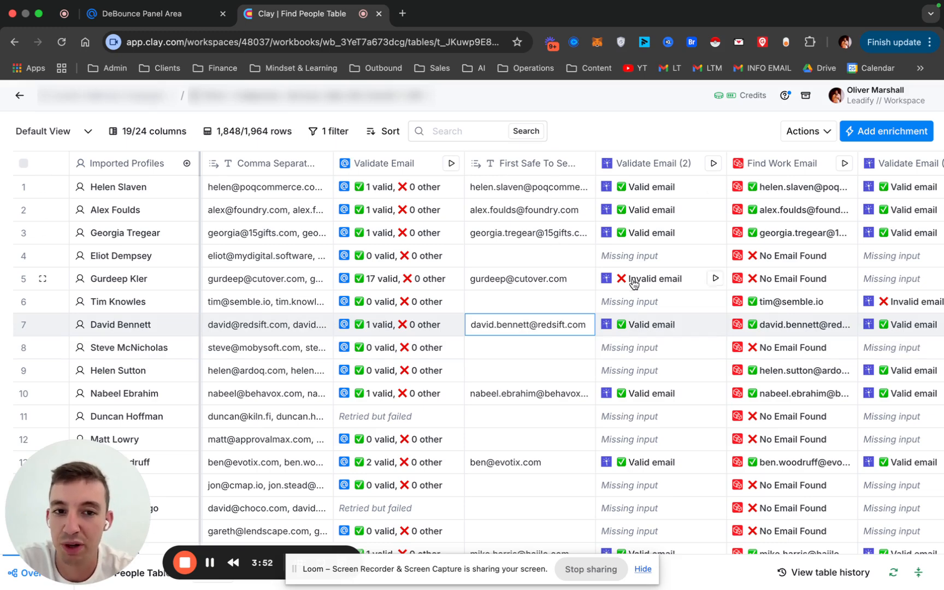
Compare the Validate Email (2) results with those of the Find Work Email and Validate Email (3) columns
{"action": "scroll", "coordinate": [507, 302], "scroll_direction": "right", "scroll_amount": 3}
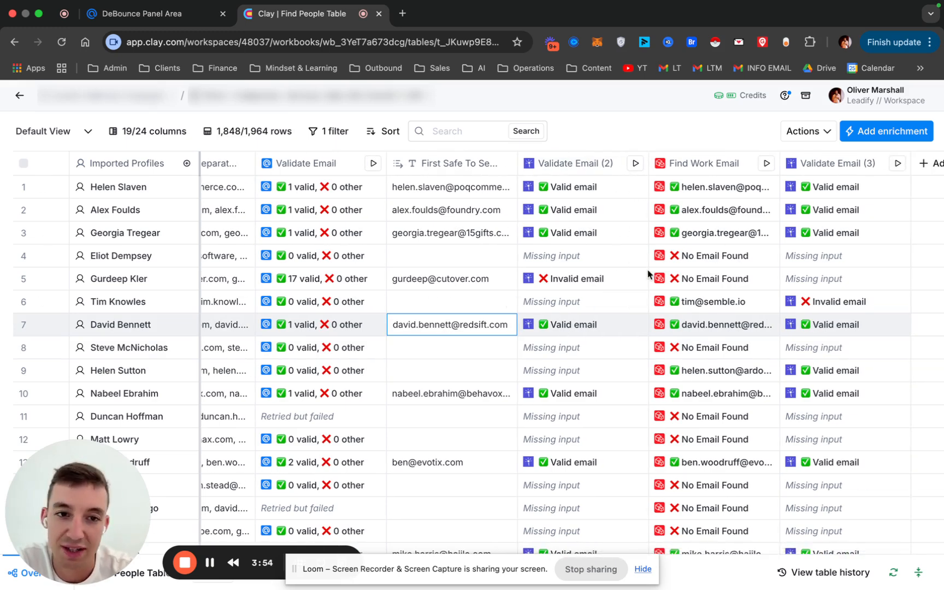
{"action": "scroll", "coordinate": [648, 270], "scroll_direction": "right", "scroll_amount": 3}
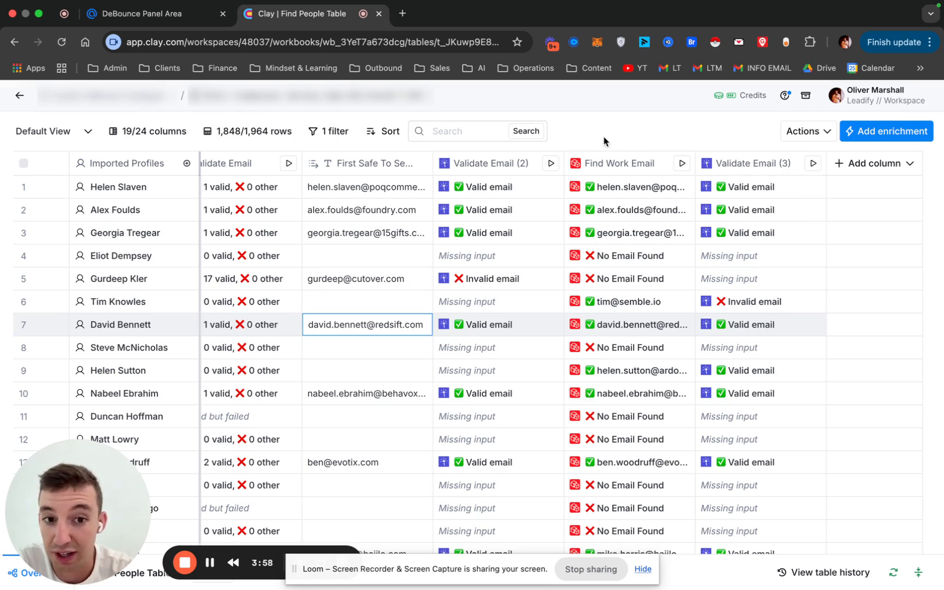
{"action": "scroll", "coordinate": [339, 235], "scroll_direction": "left", "scroll_amount": 3}
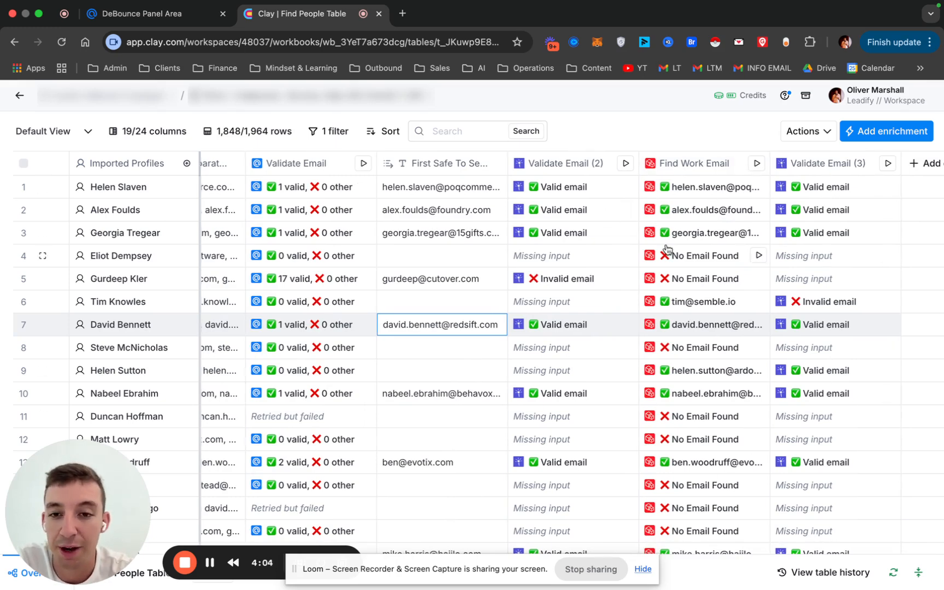
{"action": "scroll", "coordinate": [666, 249], "scroll_direction": "left", "scroll_amount": 2}
{"action": "scroll", "coordinate": [727, 256], "scroll_direction": "right", "scroll_amount": 3}
{"action": "scroll", "coordinate": [730, 256], "scroll_direction": "left", "scroll_amount": 1}
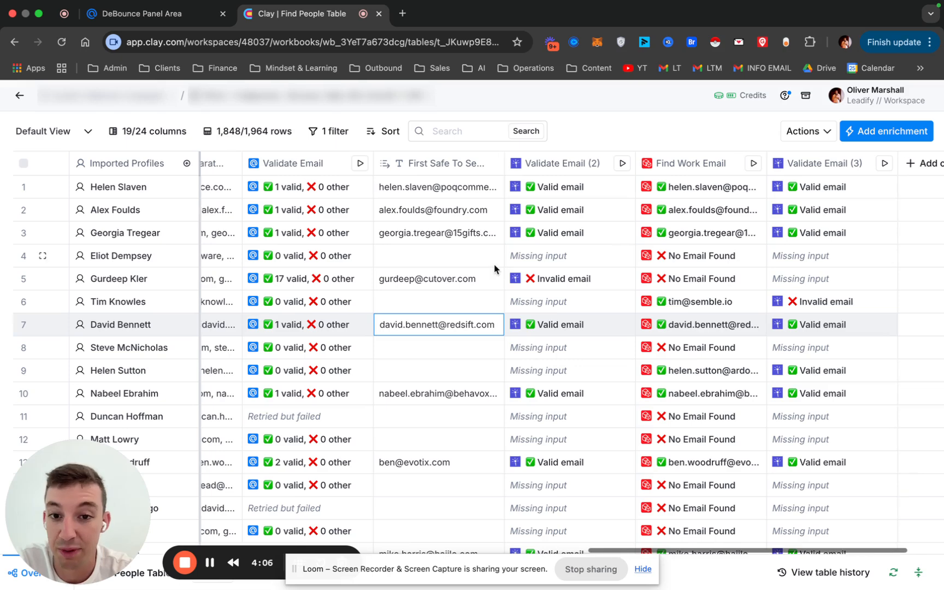
Highlight the first safe-to-send emails and the Comma Separated List cells down to row 13 to relate the permutations to the validated emails
{"action": "left_click_drag", "start_coordinate": [438, 189], "coordinate": [416, 435]}
{"action": "left_click_drag", "start_coordinate": [229, 187], "coordinate": [239, 440]}
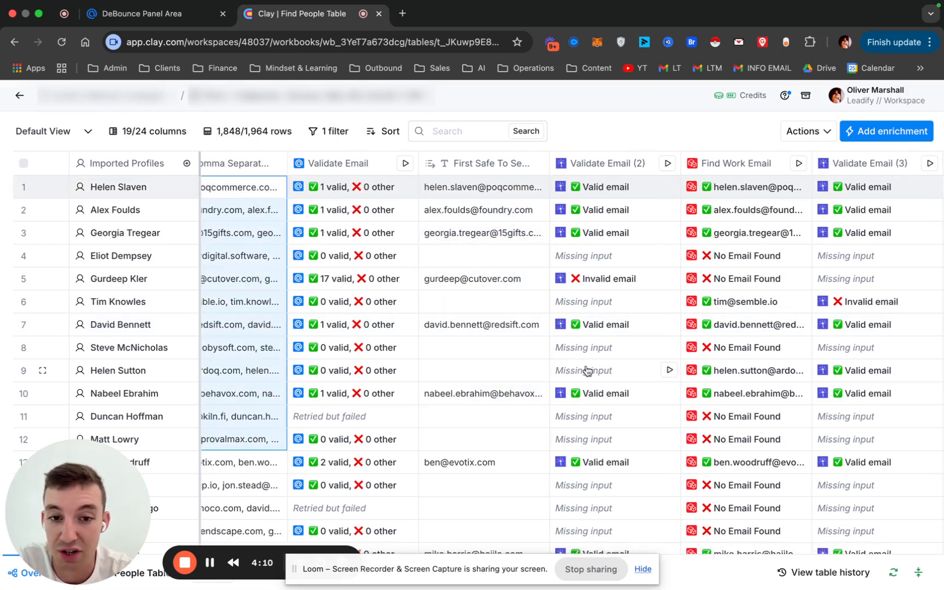
{"action": "scroll", "coordinate": [588, 371], "scroll_direction": "right", "scroll_amount": 3}
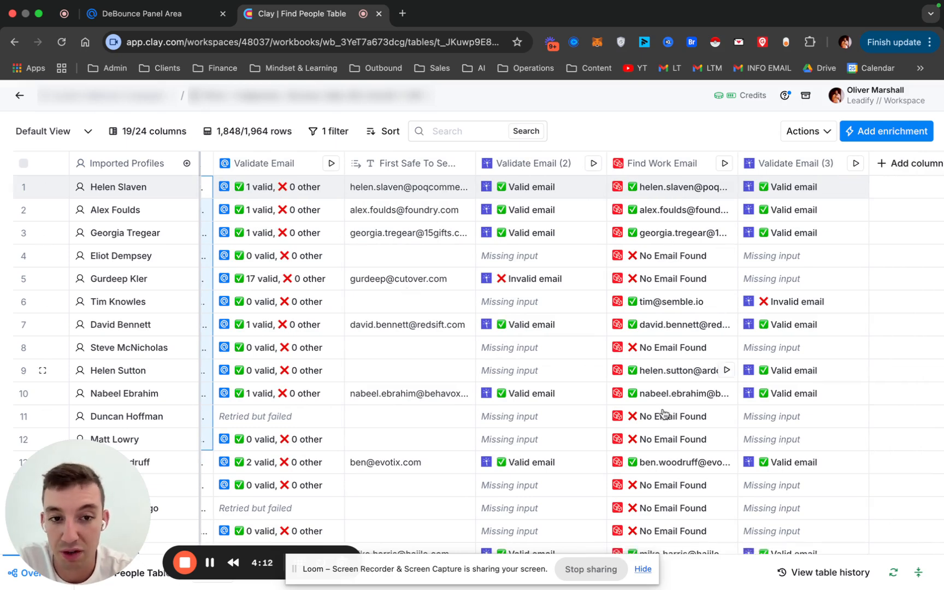
{"action": "scroll", "coordinate": [448, 224], "scroll_direction": "left", "scroll_amount": 2}
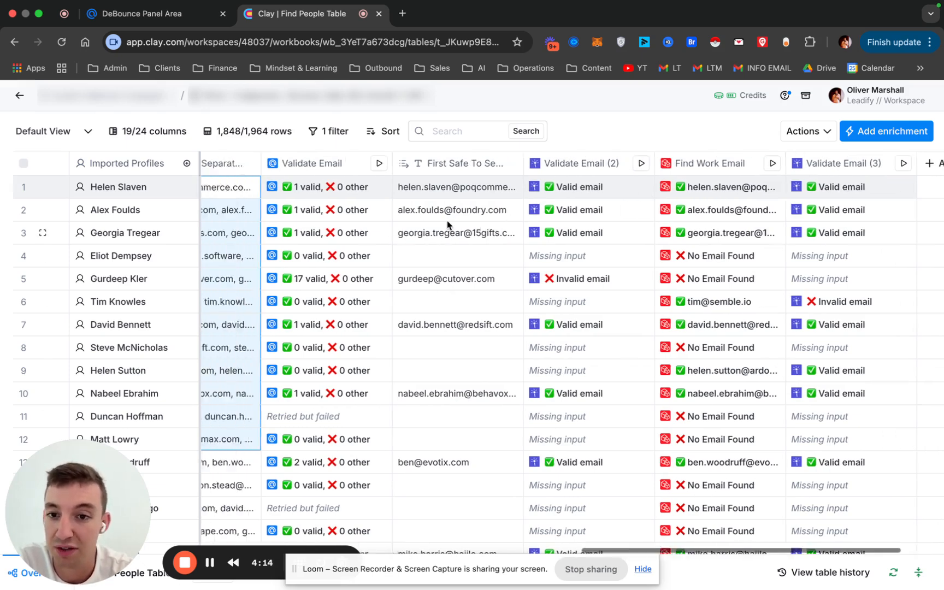
{"action": "scroll", "coordinate": [309, 195], "scroll_direction": "left", "scroll_amount": 5}
{"action": "left_click", "coordinate": [323, 471]}
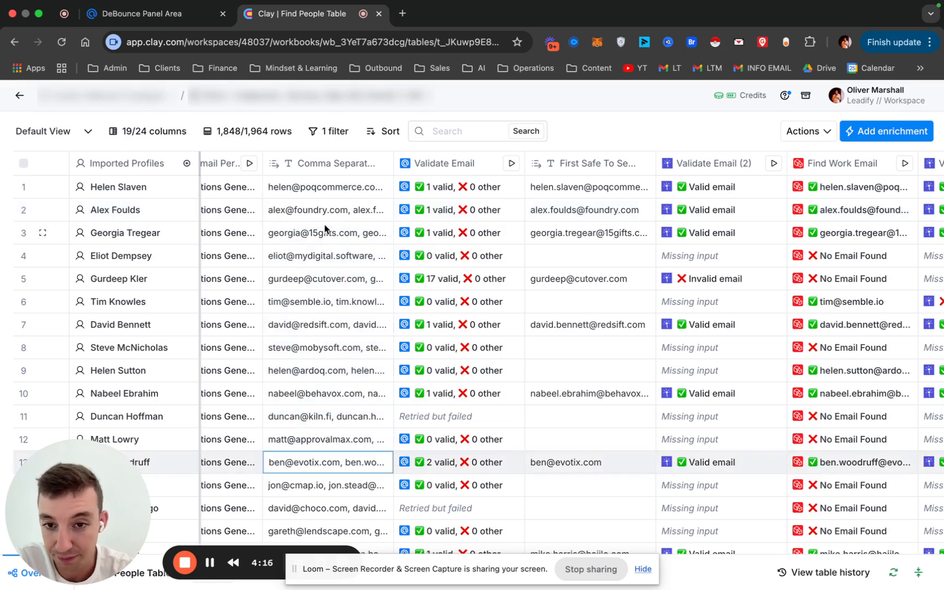
{"action": "left_click_drag", "start_coordinate": [310, 193], "coordinate": [313, 468]}
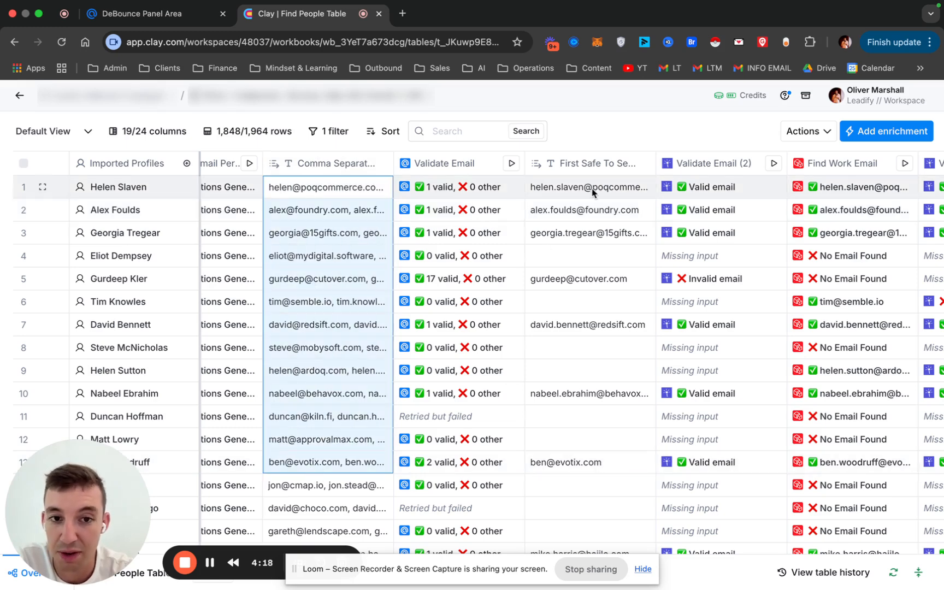
Check the safe-to-send emails from the permutations against the Find Work Email results across further rows of the table
{"action": "scroll", "coordinate": [704, 297], "scroll_direction": "right", "scroll_amount": 3}
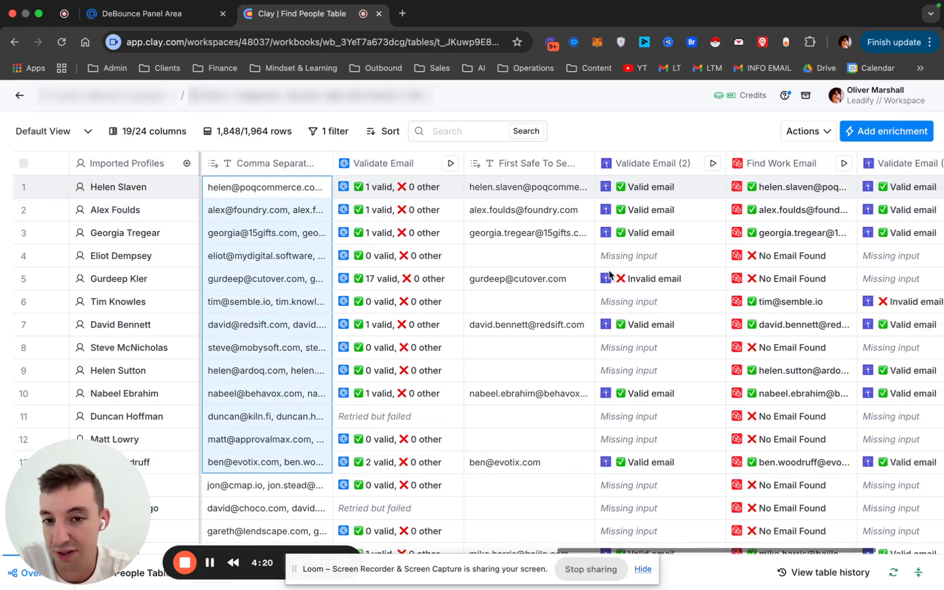
{"action": "scroll", "coordinate": [593, 355], "scroll_direction": "right", "scroll_amount": 1}
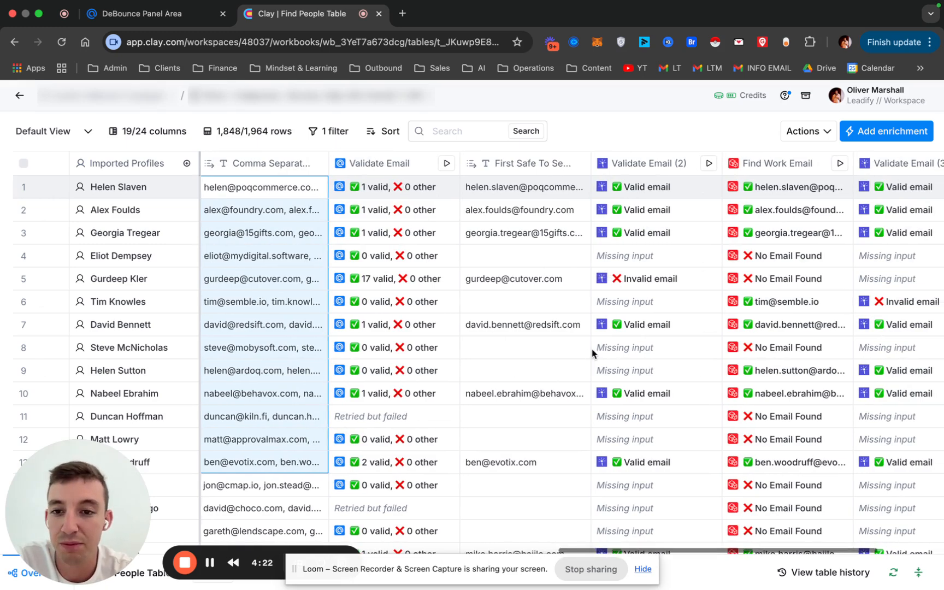
{"action": "scroll", "coordinate": [593, 354], "scroll_direction": "left", "scroll_amount": 1}
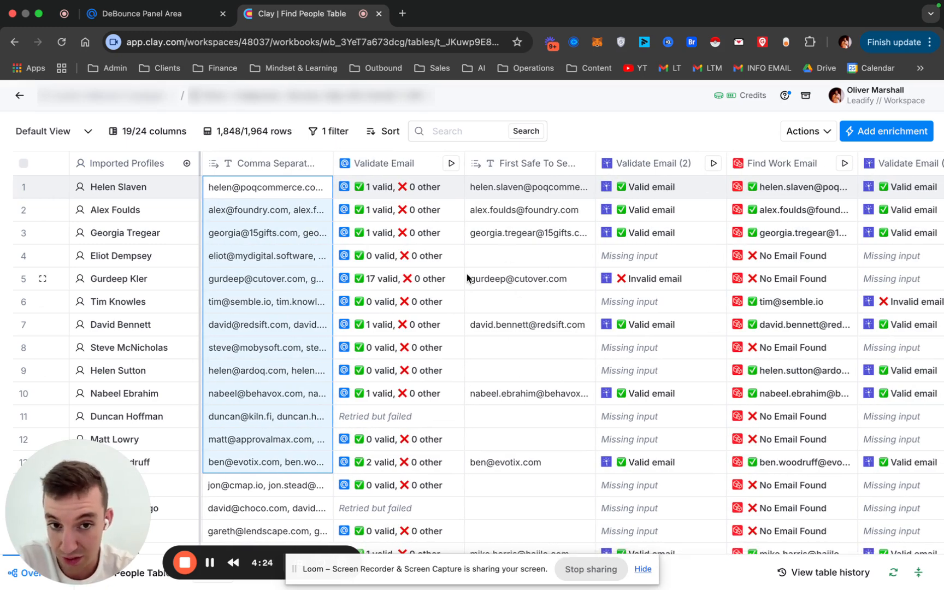
{"action": "scroll", "coordinate": [615, 302], "scroll_direction": "right", "scroll_amount": 5}
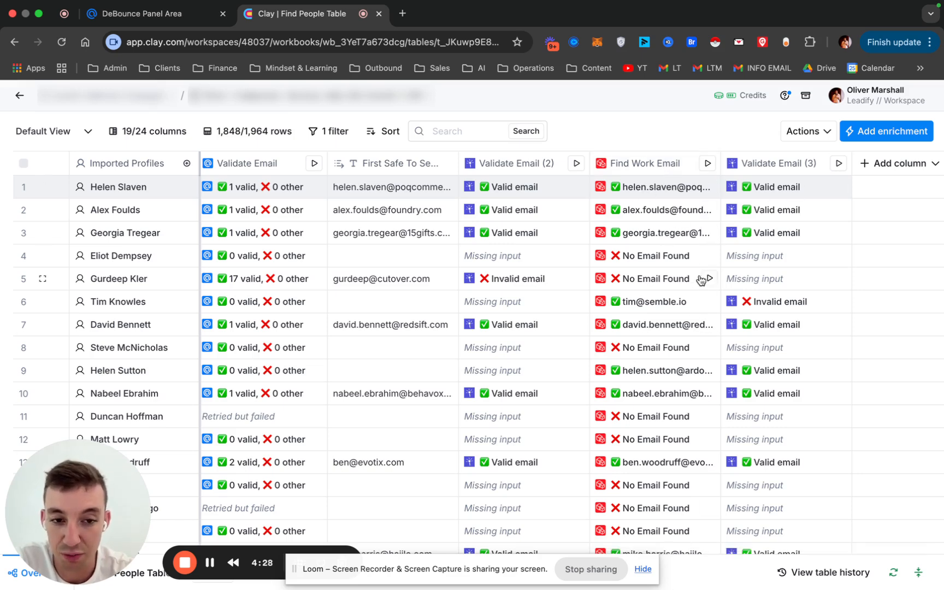
{"action": "scroll", "coordinate": [798, 462], "scroll_direction": "left", "scroll_amount": 4}
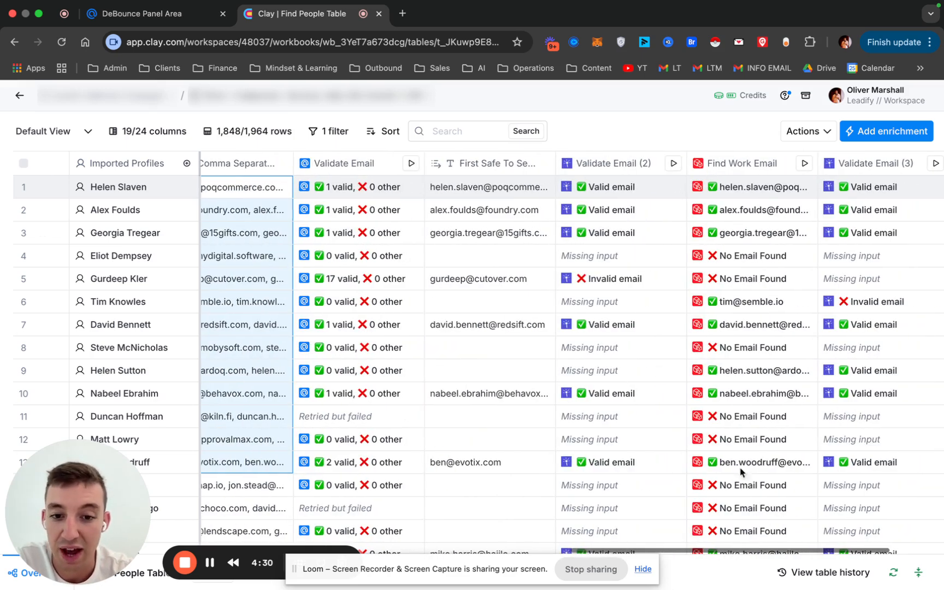
{"action": "scroll", "coordinate": [495, 477], "scroll_direction": "down", "scroll_amount": 15}
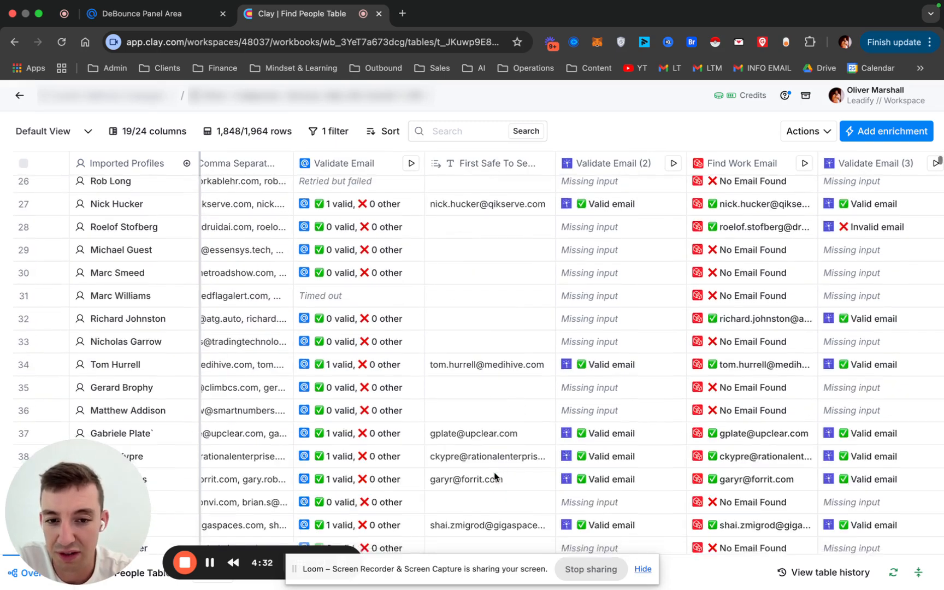
{"action": "scroll", "coordinate": [495, 477], "scroll_direction": "up", "scroll_amount": 15}
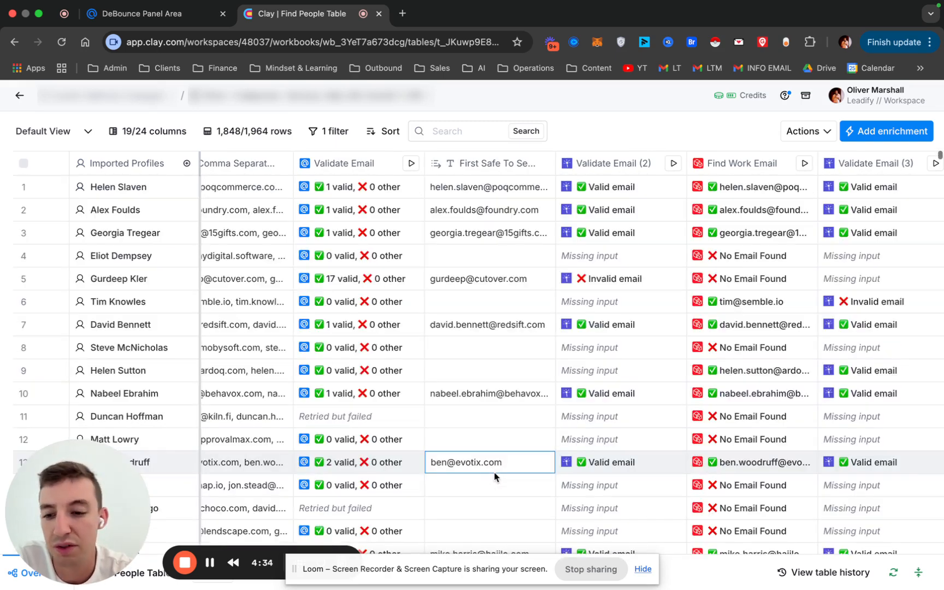
Examine rows without a safe-to-send email, starting at row 4, against Find Work Email, and select row 9's Comma Separated List cell
{"action": "left_click", "coordinate": [494, 254]}
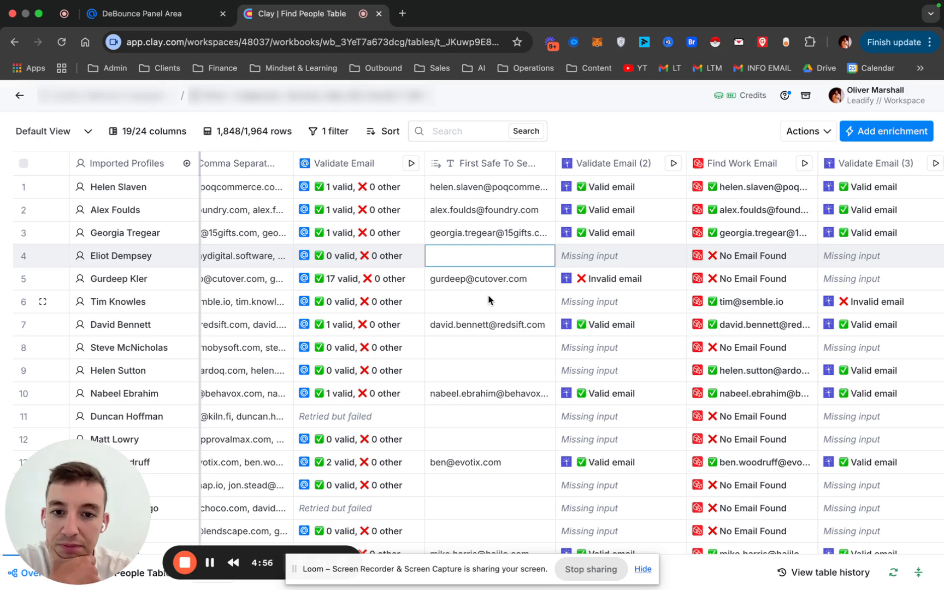
{"action": "scroll", "coordinate": [488, 299], "scroll_direction": "right", "scroll_amount": 5}
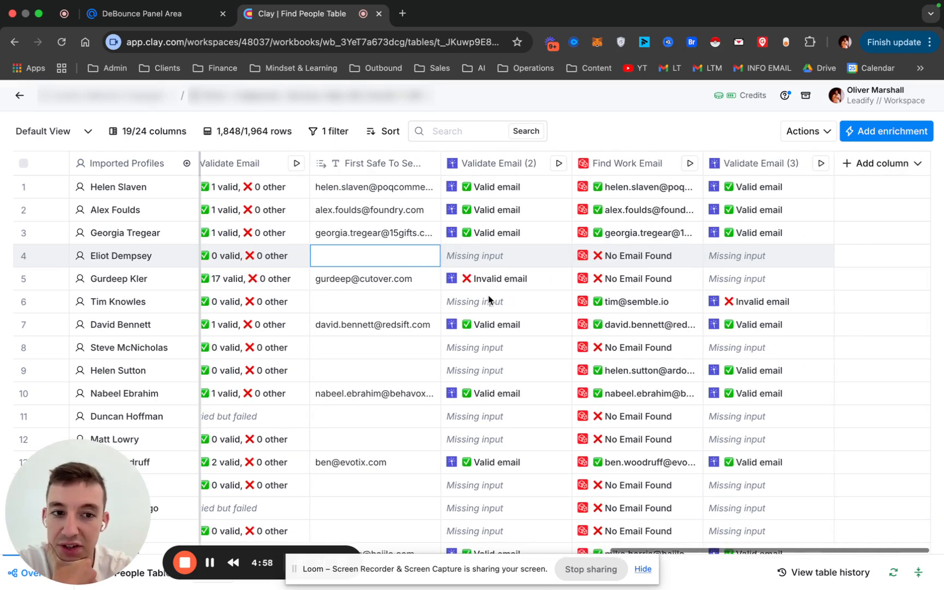
{"action": "scroll", "coordinate": [597, 302], "scroll_direction": "down", "scroll_amount": 2}
{"action": "scroll", "coordinate": [623, 310], "scroll_direction": "up", "scroll_amount": 2}
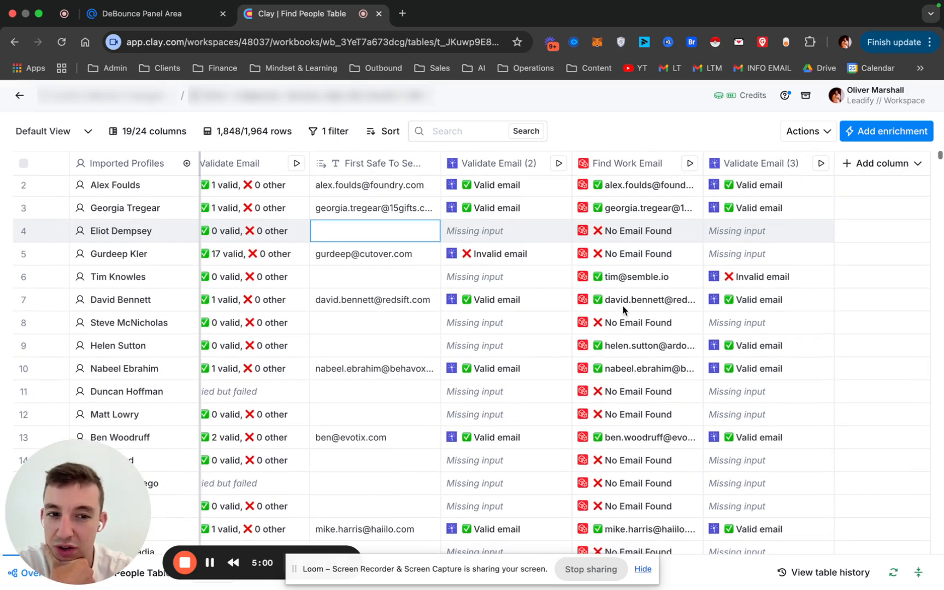
{"action": "scroll", "coordinate": [623, 310], "scroll_direction": "left", "scroll_amount": 2}
{"action": "scroll", "coordinate": [435, 298], "scroll_direction": "left", "scroll_amount": 2}
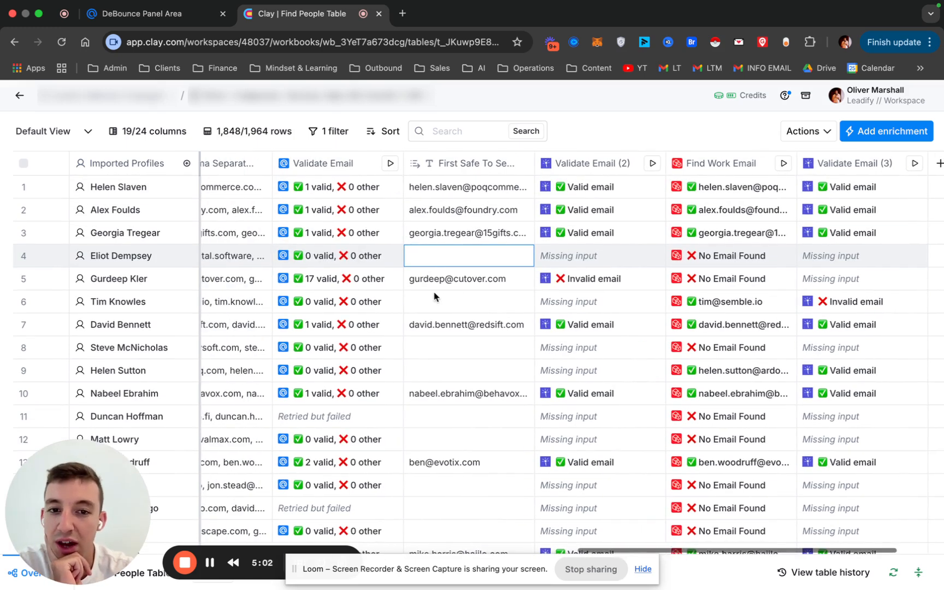
{"action": "scroll", "coordinate": [436, 297], "scroll_direction": "down", "scroll_amount": 3}
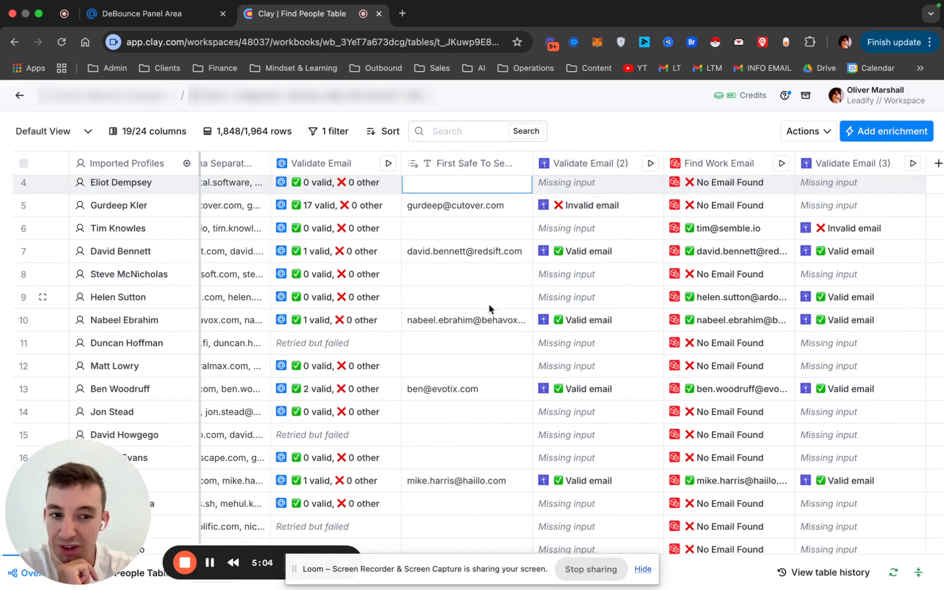
{"action": "scroll", "coordinate": [287, 306], "scroll_direction": "left", "scroll_amount": 5}
{"action": "left_click", "coordinate": [359, 289]}
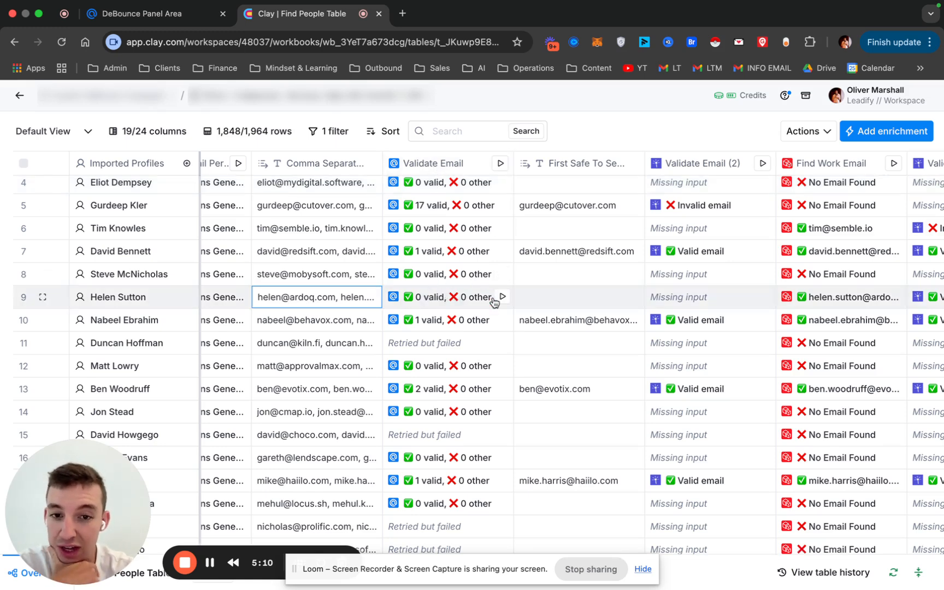
Compare row 9's Find Work Email result with its Comma Separated List permutations, highlighting the matching address in the expanded cell
{"action": "scroll", "coordinate": [494, 300], "scroll_direction": "right", "scroll_amount": 2}
{"action": "scroll", "coordinate": [700, 303], "scroll_direction": "right", "scroll_amount": 4}
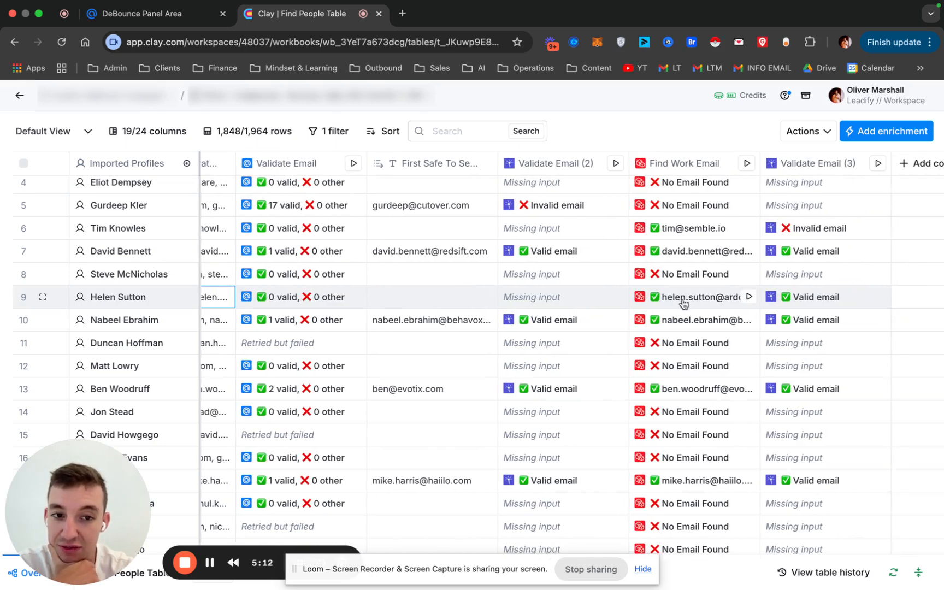
{"action": "scroll", "coordinate": [738, 299], "scroll_direction": "left", "scroll_amount": 5}
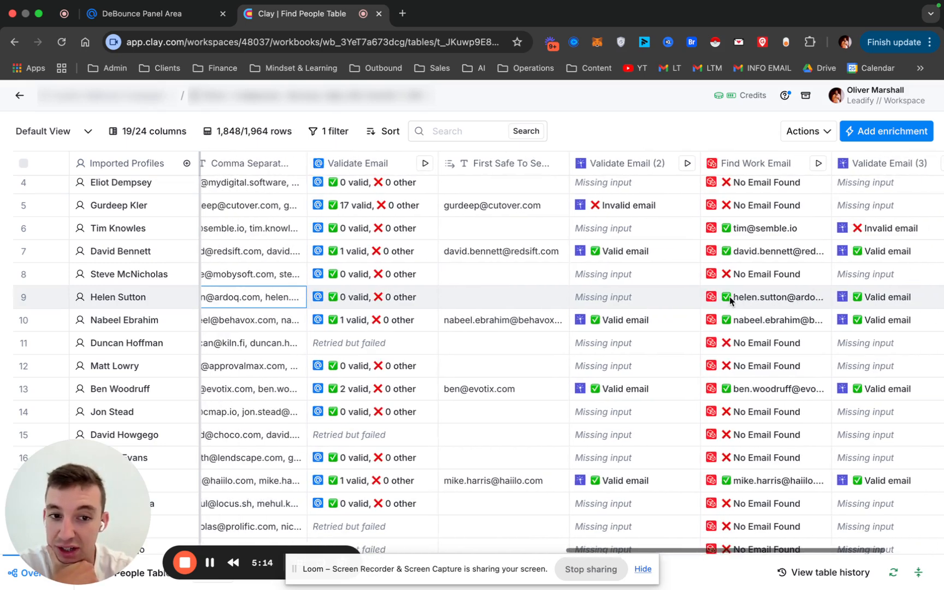
{"action": "double_click", "coordinate": [310, 300]}
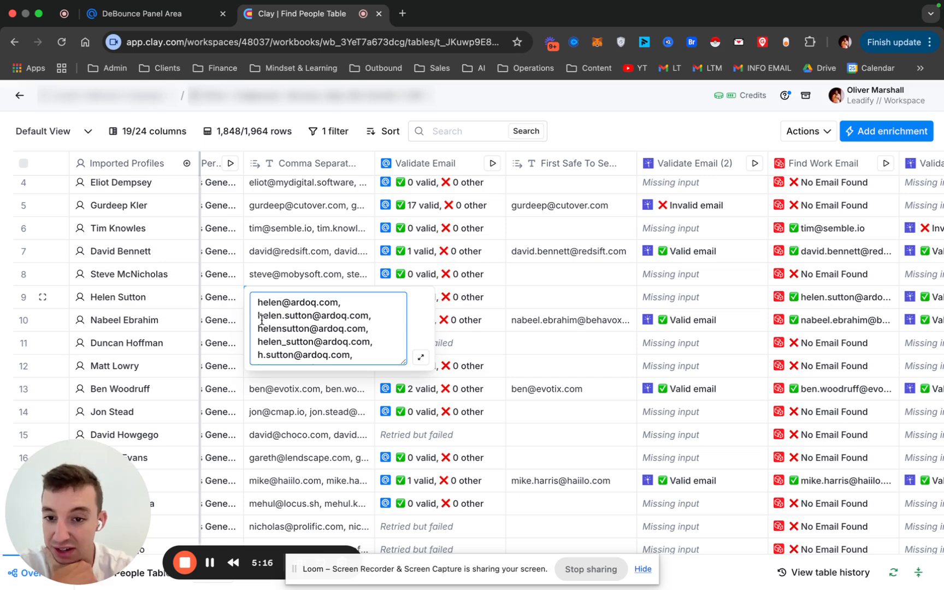
{"action": "left_click_drag", "start_coordinate": [257, 317], "coordinate": [375, 316]}
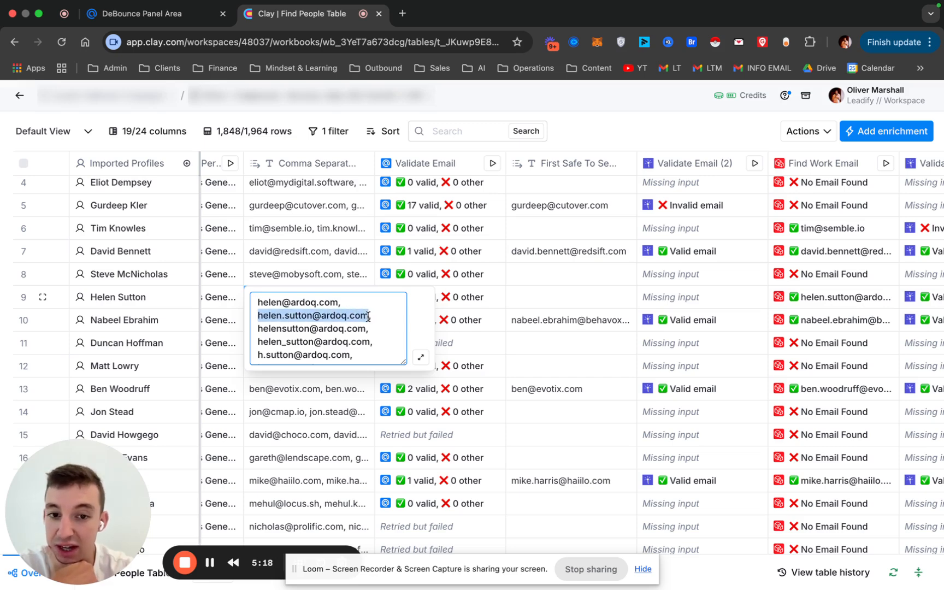
{"action": "left_click", "coordinate": [555, 329]}
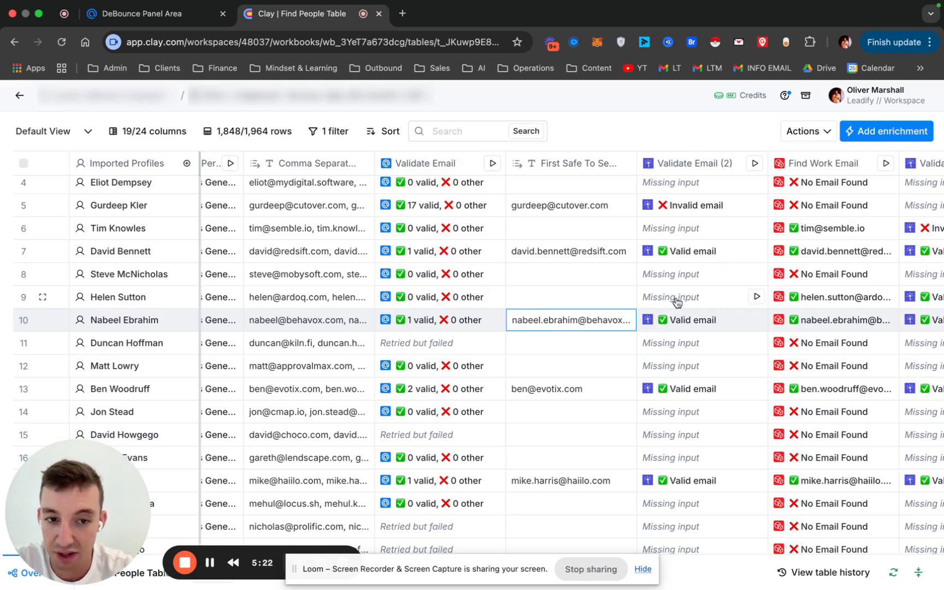
Check row 9's Find Work Email and Validate Email (3) results again, and select its Comma Separated List cell
{"action": "scroll", "coordinate": [684, 304], "scroll_direction": "right", "scroll_amount": 3}
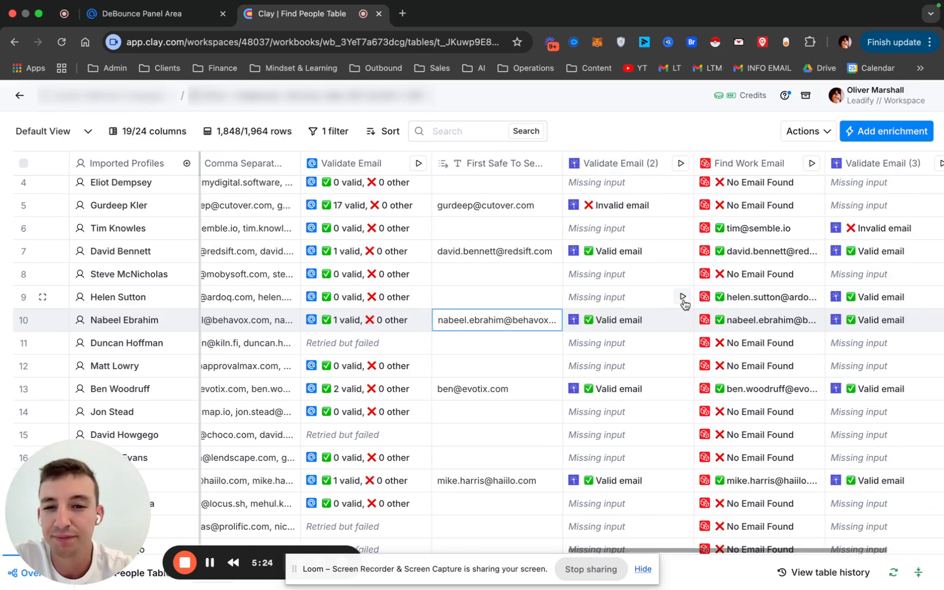
{"action": "scroll", "coordinate": [671, 311], "scroll_direction": "right", "scroll_amount": 4}
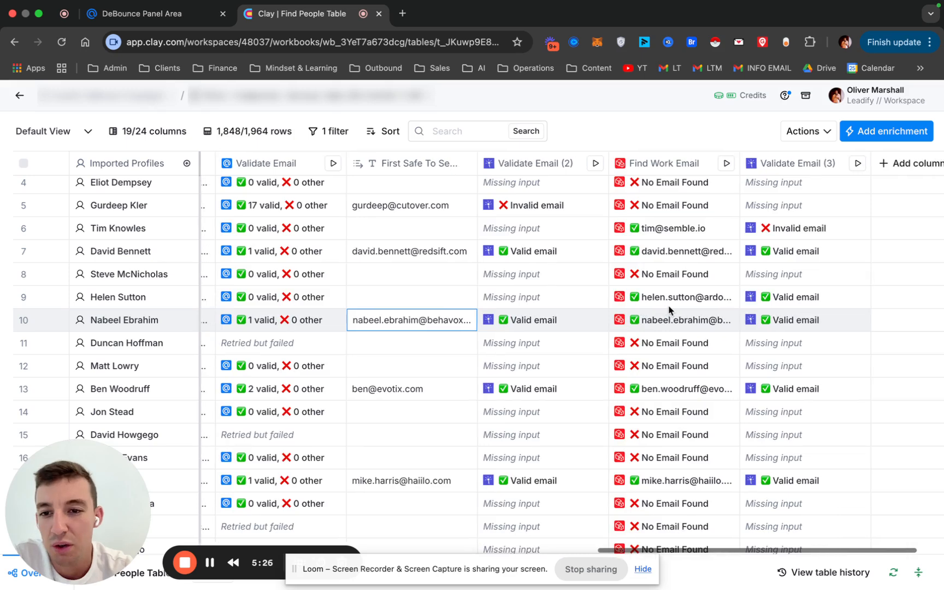
{"action": "scroll", "coordinate": [429, 342], "scroll_direction": "left", "scroll_amount": 8}
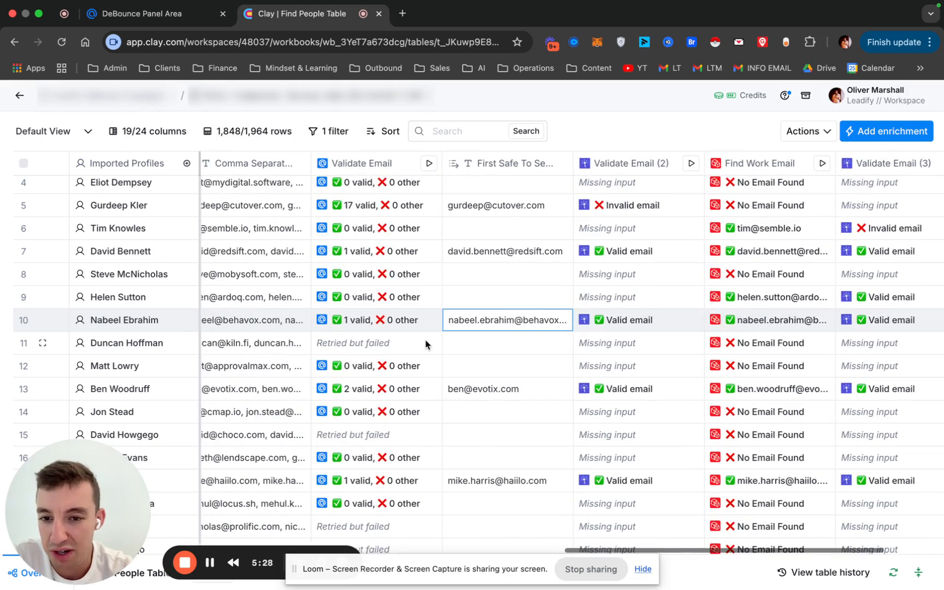
{"action": "left_click", "coordinate": [323, 305]}
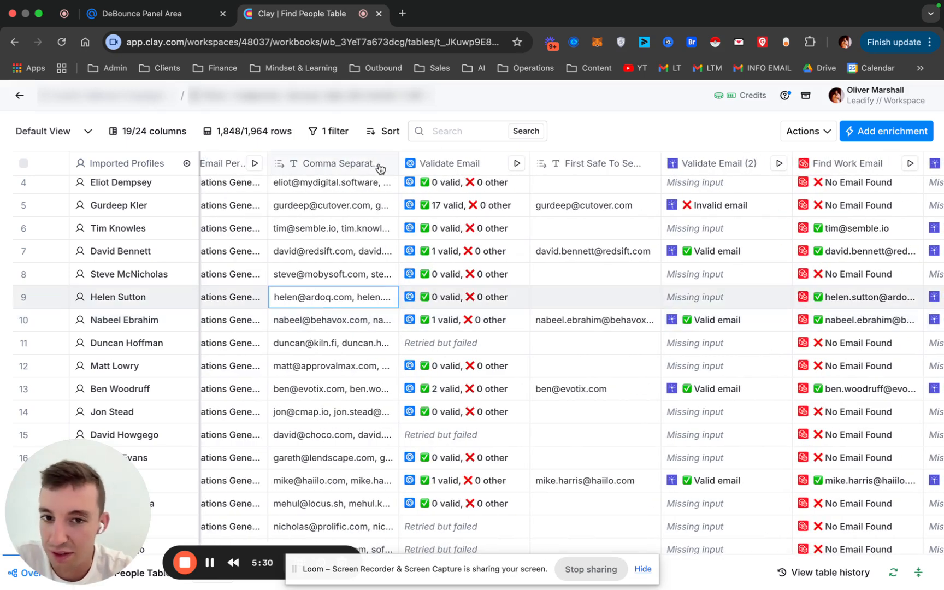
Review the Validate Email column's DeBounce account and "Safe To Send" configuration, and close the settings without changes
{"action": "left_click", "coordinate": [456, 163]}
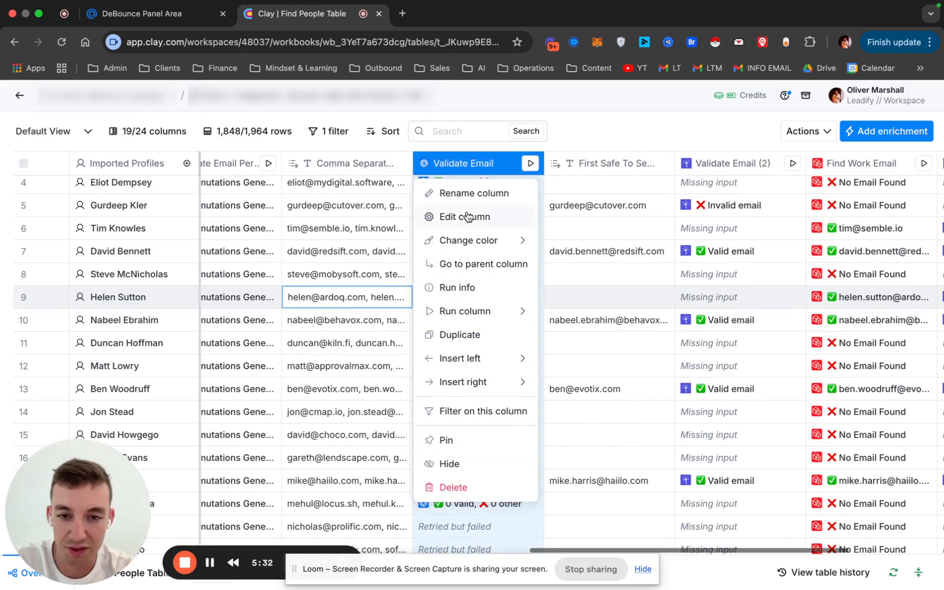
{"action": "left_click", "coordinate": [467, 217]}
{"action": "scroll", "coordinate": [775, 367], "scroll_direction": "down", "scroll_amount": 3}
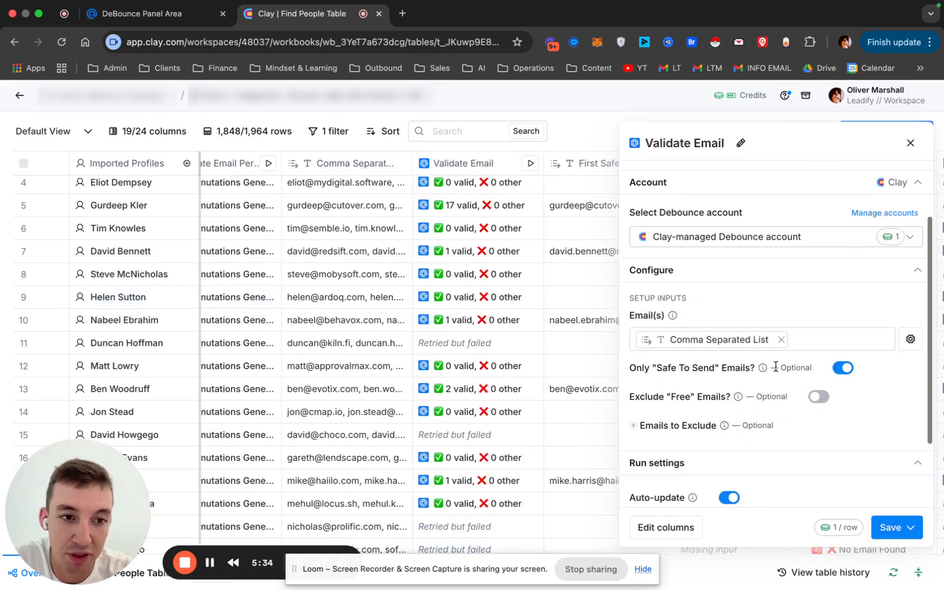
{"action": "scroll", "coordinate": [775, 366], "scroll_direction": "up", "scroll_amount": 3}
{"action": "left_click", "coordinate": [911, 143]}
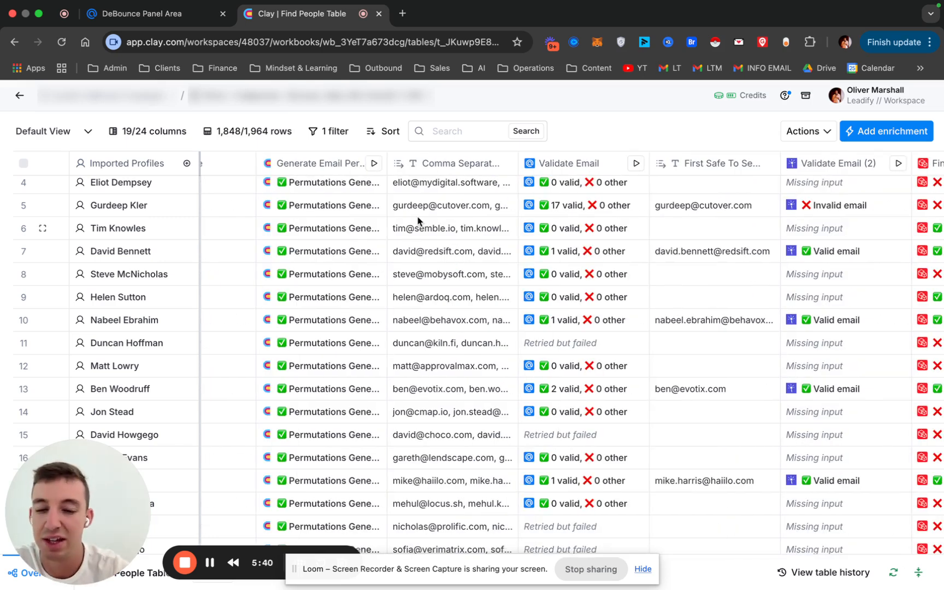
Reopen the Validate Email column settings, preview the Comma Separated List values used as its email input, and close them
{"action": "scroll", "coordinate": [480, 303], "scroll_direction": "right", "scroll_amount": 3}
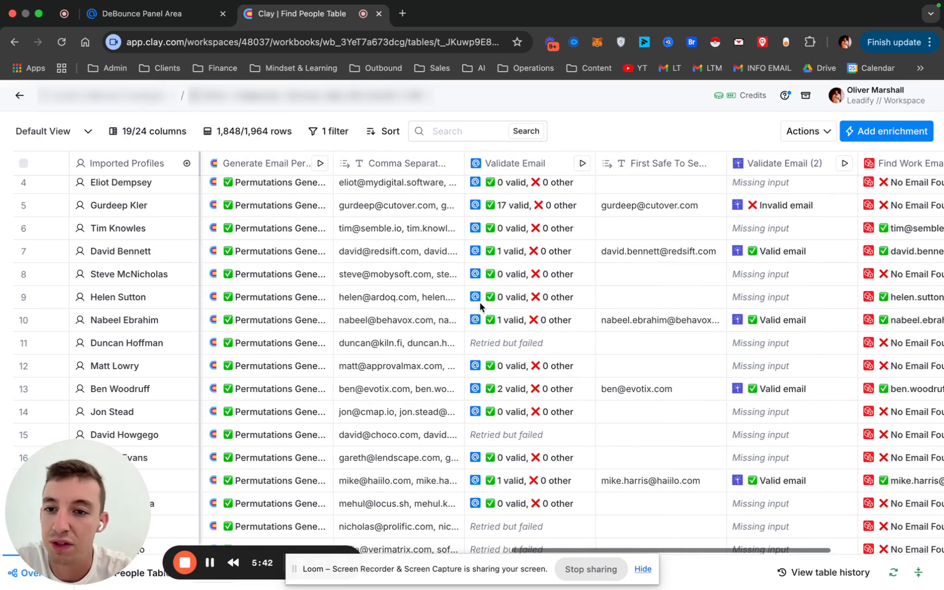
{"action": "left_click", "coordinate": [512, 164]}
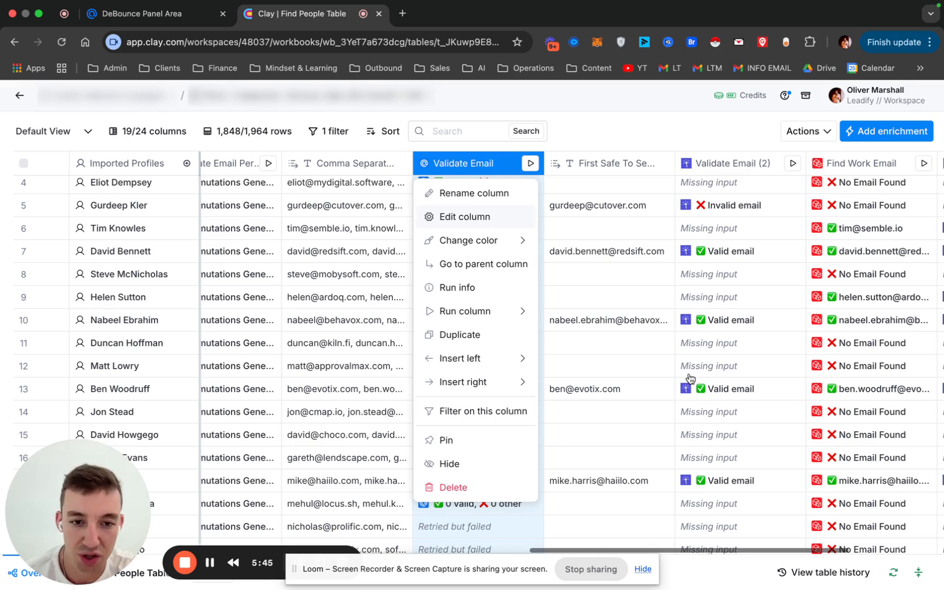
{"action": "left_click", "coordinate": [465, 217]}
{"action": "mouse_move", "coordinate": [721, 429]}
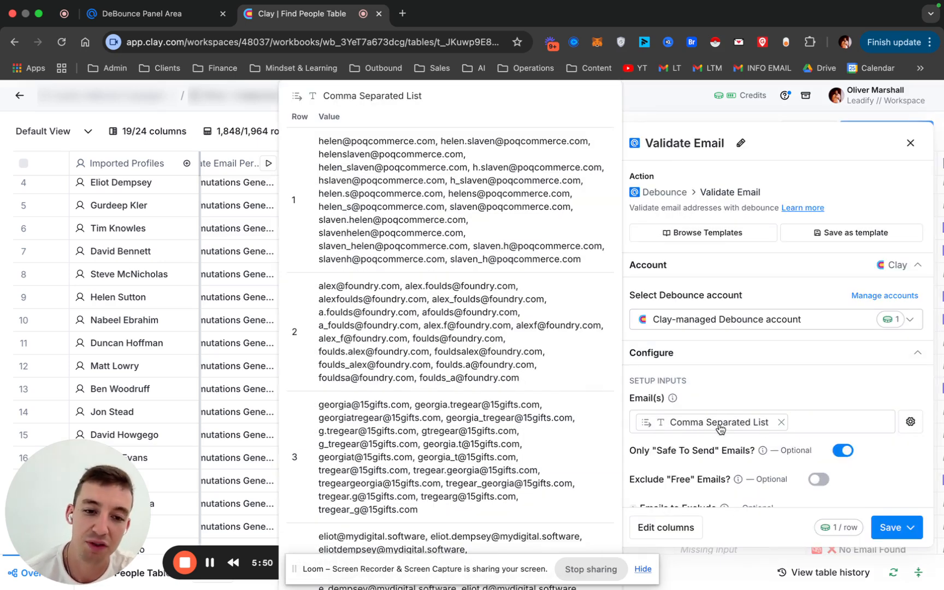
{"action": "left_click_drag", "start_coordinate": [645, 143], "coordinate": [715, 142]}
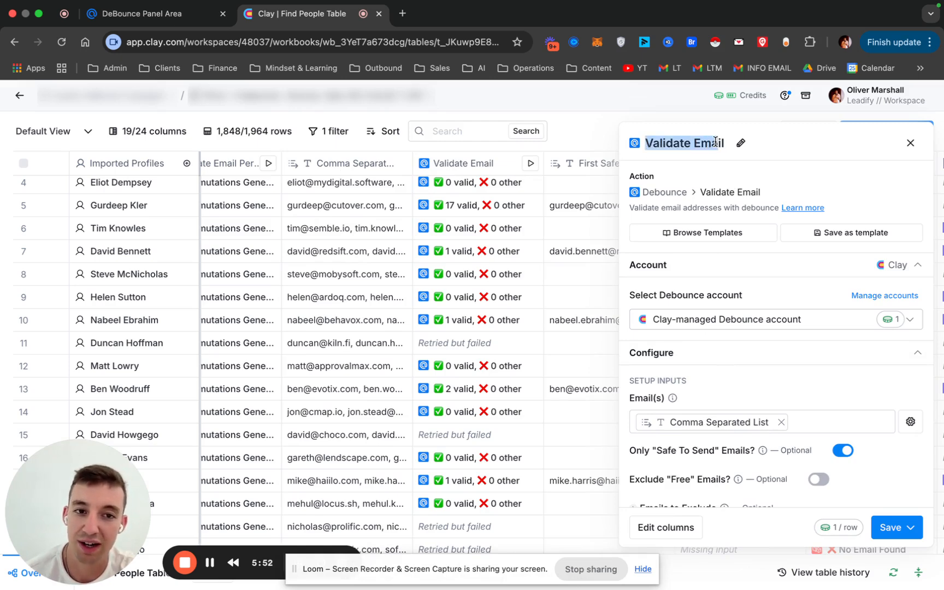
{"action": "mouse_move", "coordinate": [693, 424]}
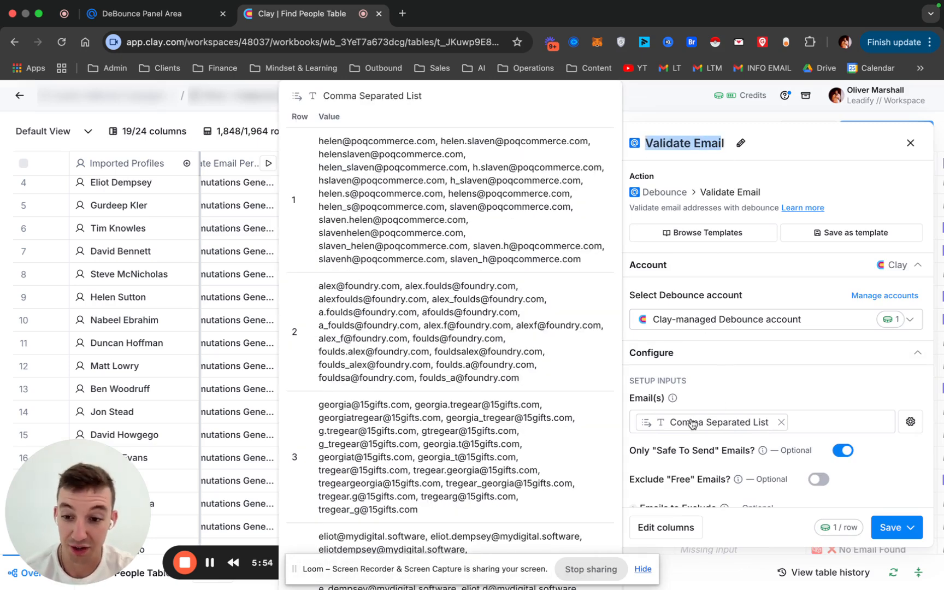
{"action": "left_click", "coordinate": [911, 144]}
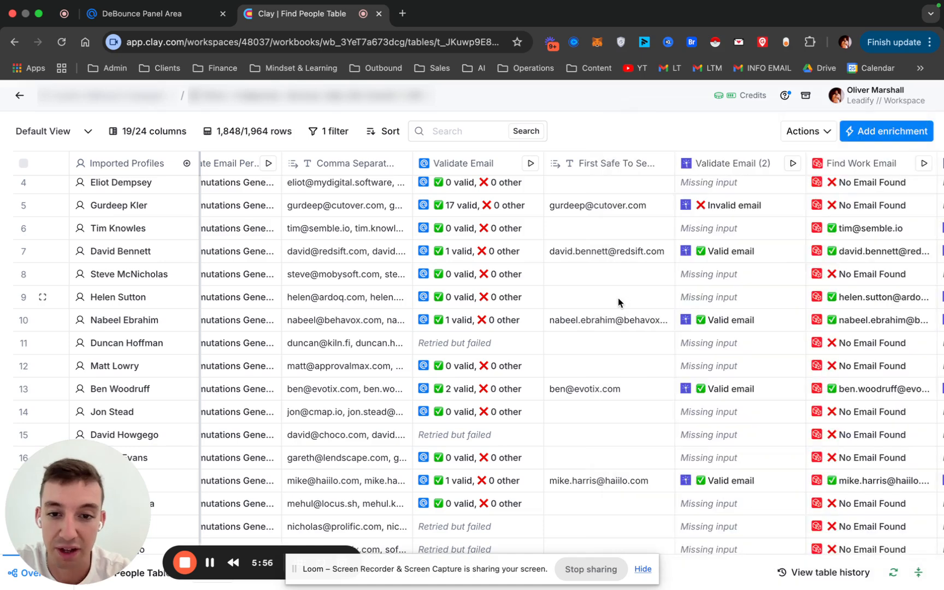
Compare the permutation-based emails and their validation with the Find Work Email and Validate Email (3) results from row 11 down past row 35
{"action": "scroll", "coordinate": [618, 300], "scroll_direction": "down", "scroll_amount": 3}
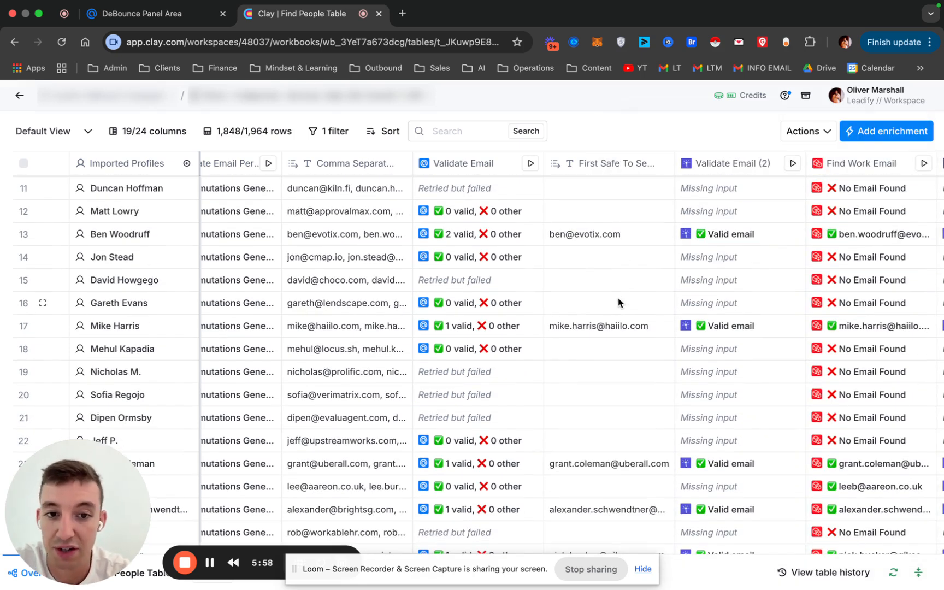
{"action": "scroll", "coordinate": [619, 302], "scroll_direction": "right", "scroll_amount": 3}
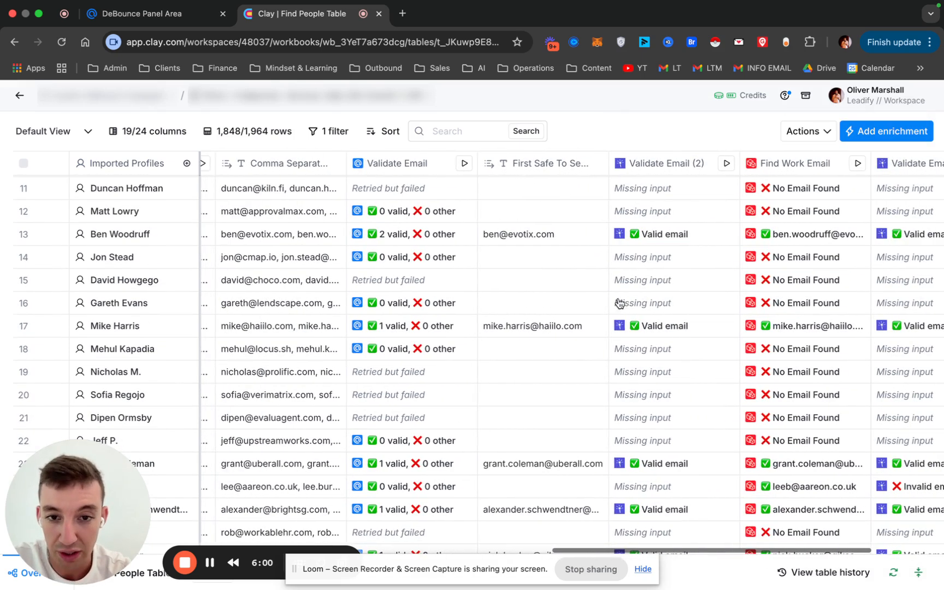
{"action": "scroll", "coordinate": [619, 299], "scroll_direction": "right", "scroll_amount": 5}
{"action": "scroll", "coordinate": [618, 300], "scroll_direction": "left", "scroll_amount": 4}
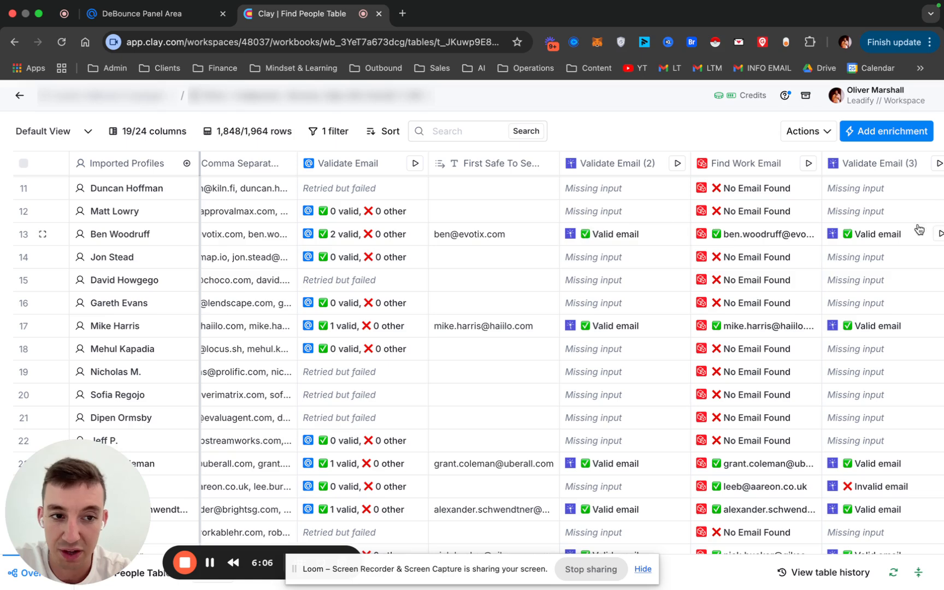
{"action": "scroll", "coordinate": [682, 265], "scroll_direction": "right", "scroll_amount": 3}
{"action": "scroll", "coordinate": [683, 267], "scroll_direction": "down", "scroll_amount": 10}
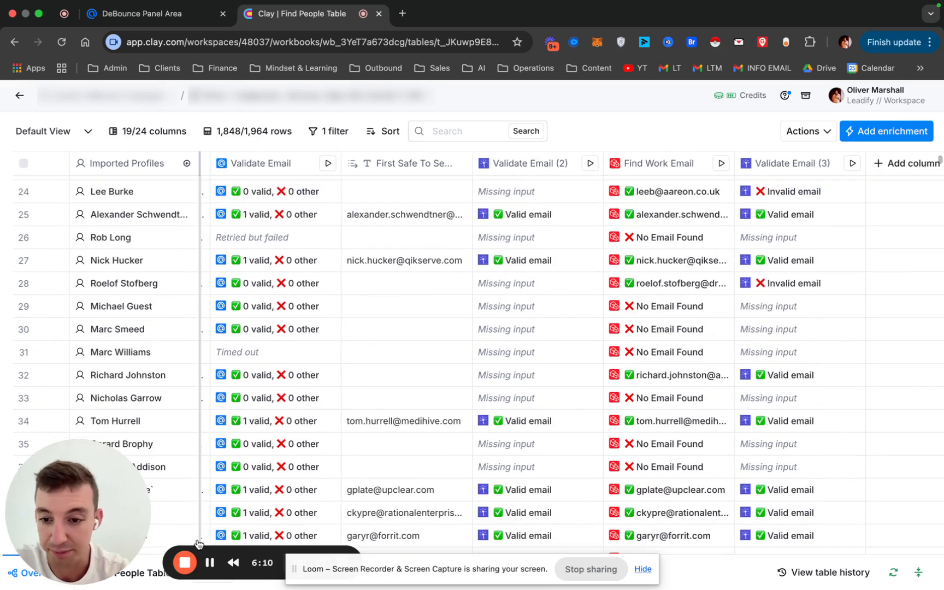
{"action": "scroll", "coordinate": [372, 289], "scroll_direction": "up", "scroll_amount": 10}
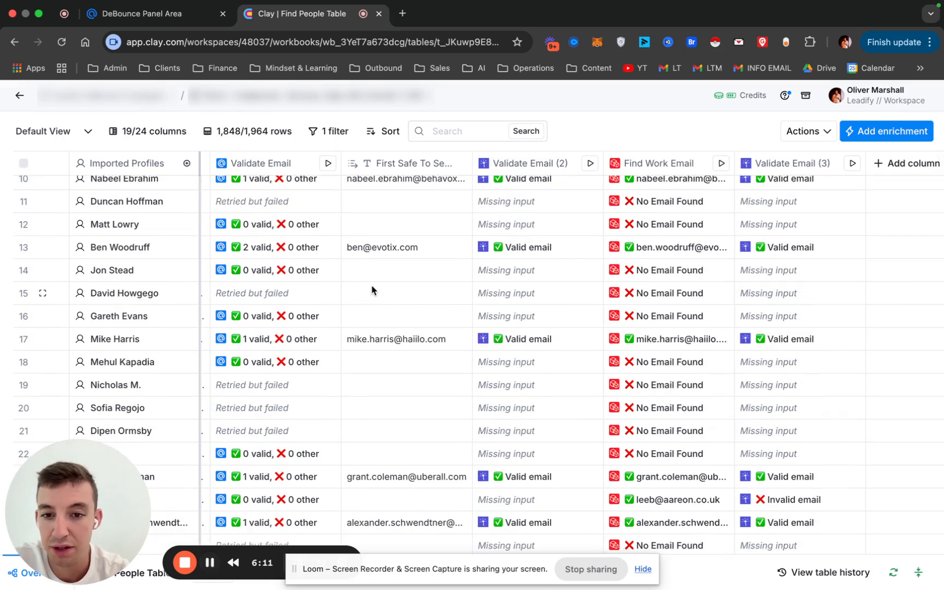
Add a second condition to the table filter and browse the columns available for it
{"action": "left_click", "coordinate": [323, 132]}
{"action": "left_click", "coordinate": [275, 192]}
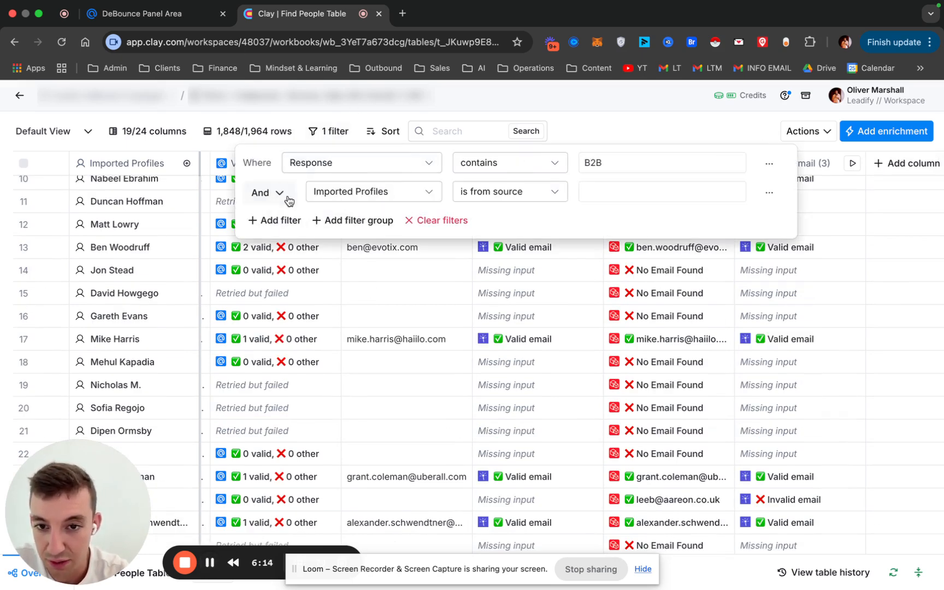
{"action": "left_click", "coordinate": [364, 191]}
{"action": "scroll", "coordinate": [394, 474], "scroll_direction": "down", "scroll_amount": 3}
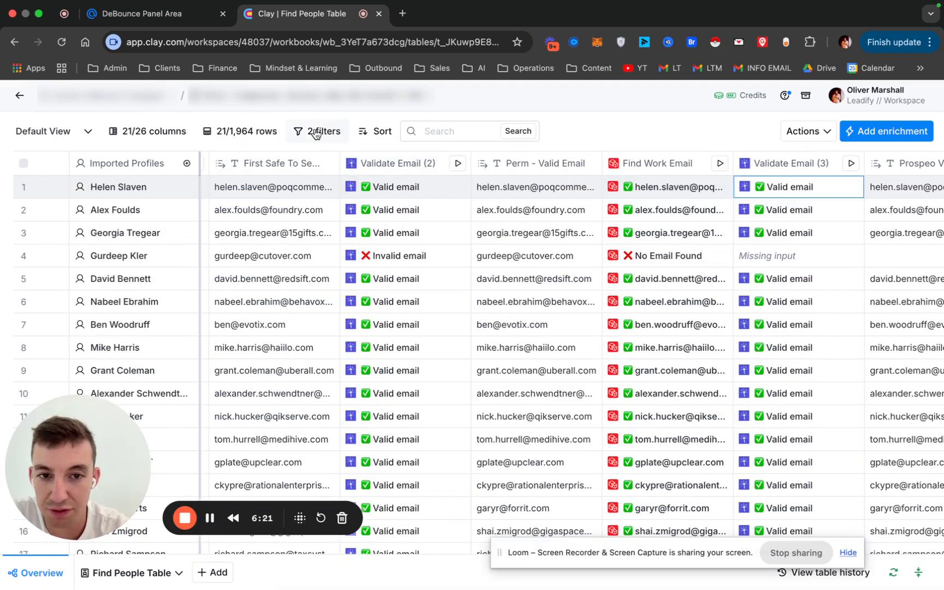
Examine the filtered rows across the permutation, validation, Perm - Valid Email, Find Work Email and Prospeo Valid Email columns
{"action": "scroll", "coordinate": [536, 175], "scroll_direction": "down", "scroll_amount": 5}
{"action": "scroll", "coordinate": [492, 175], "scroll_direction": "up", "scroll_amount": 5}
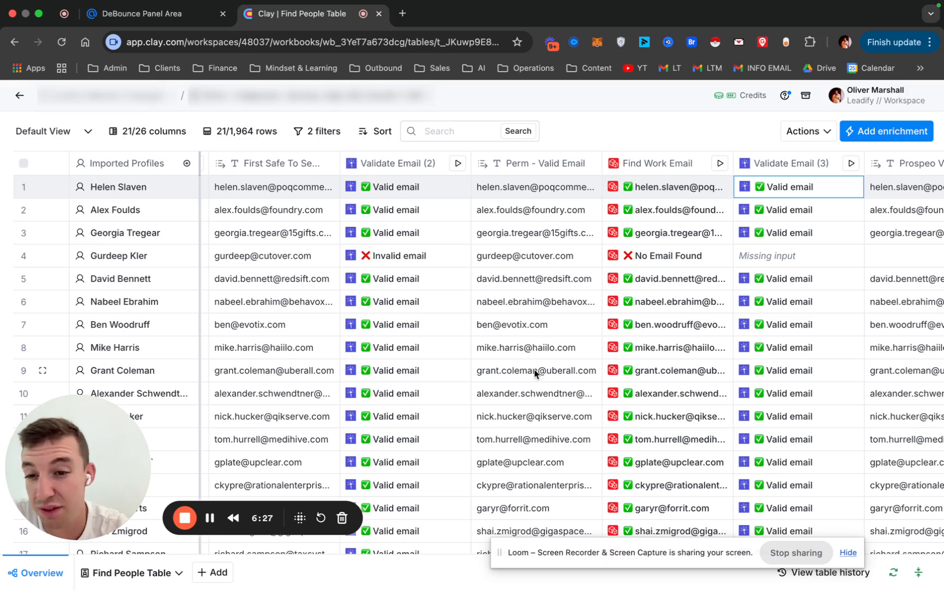
{"action": "scroll", "coordinate": [292, 207], "scroll_direction": "left", "scroll_amount": 5}
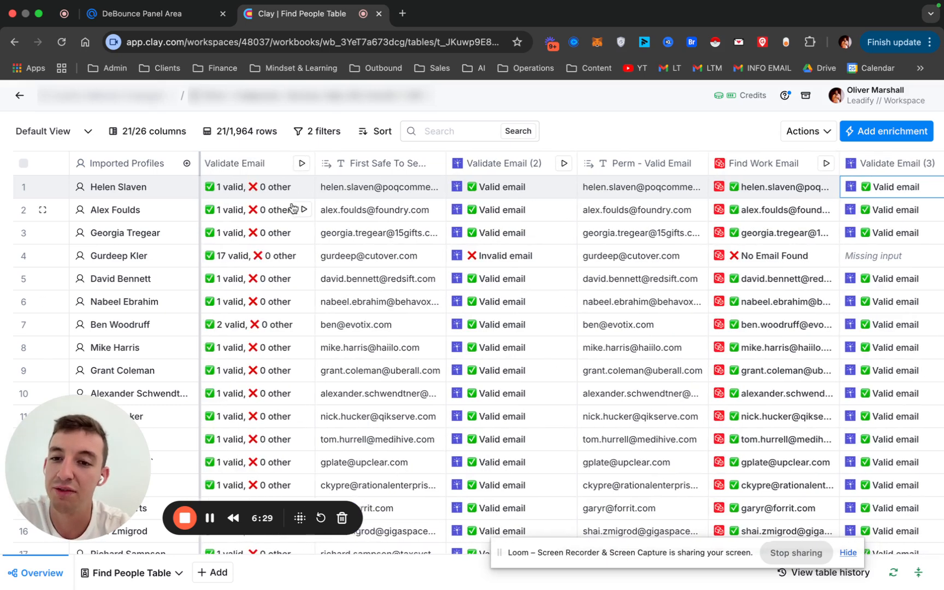
{"action": "scroll", "coordinate": [292, 208], "scroll_direction": "left", "scroll_amount": 5}
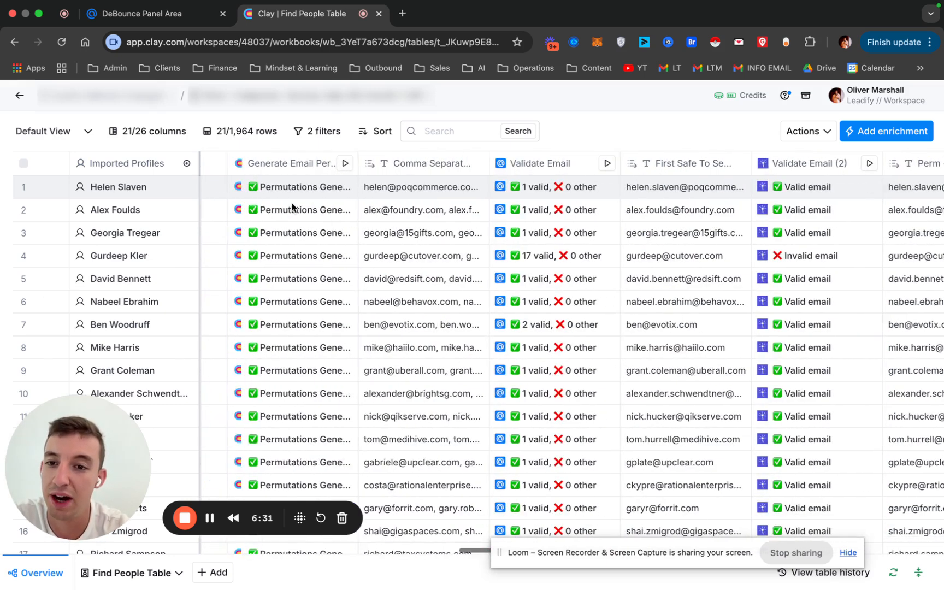
{"action": "scroll", "coordinate": [382, 361], "scroll_direction": "right", "scroll_amount": 10}
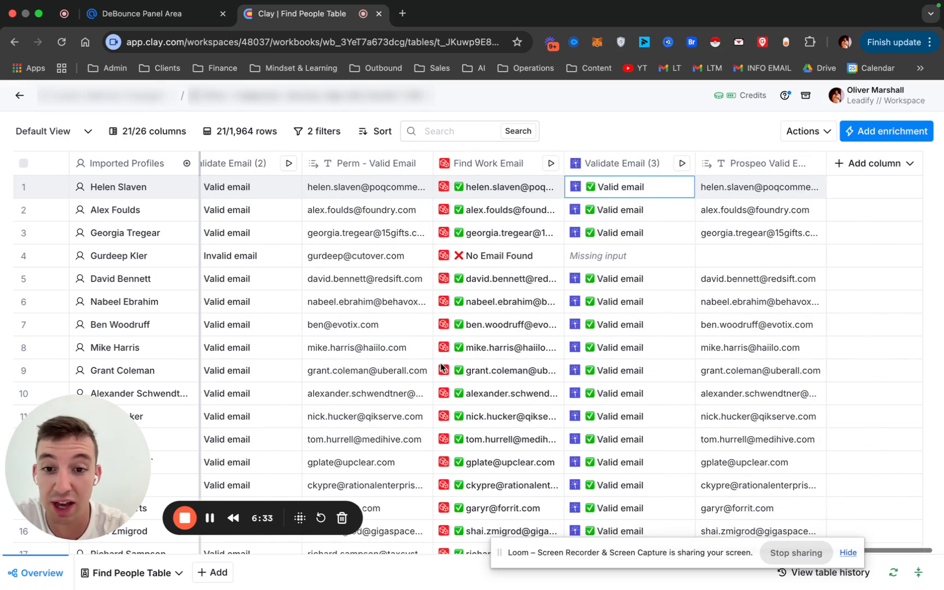
{"action": "left_click_drag", "start_coordinate": [76, 449], "coordinate": [73, 360]}
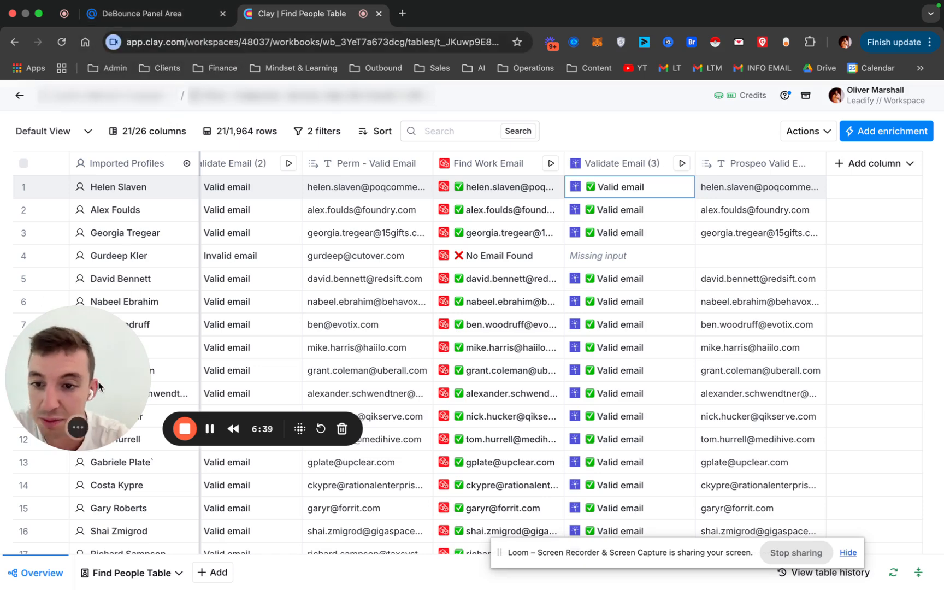
{"action": "left_click_drag", "start_coordinate": [98, 385], "coordinate": [98, 442]}
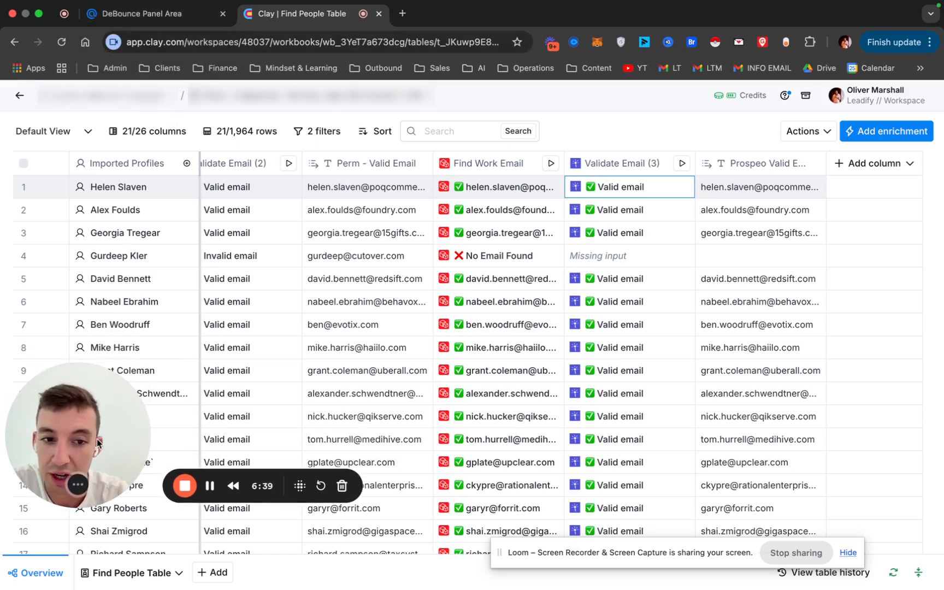
Change the second filter condition to Prospeo Valid Email is not empty
{"action": "left_click", "coordinate": [320, 131]}
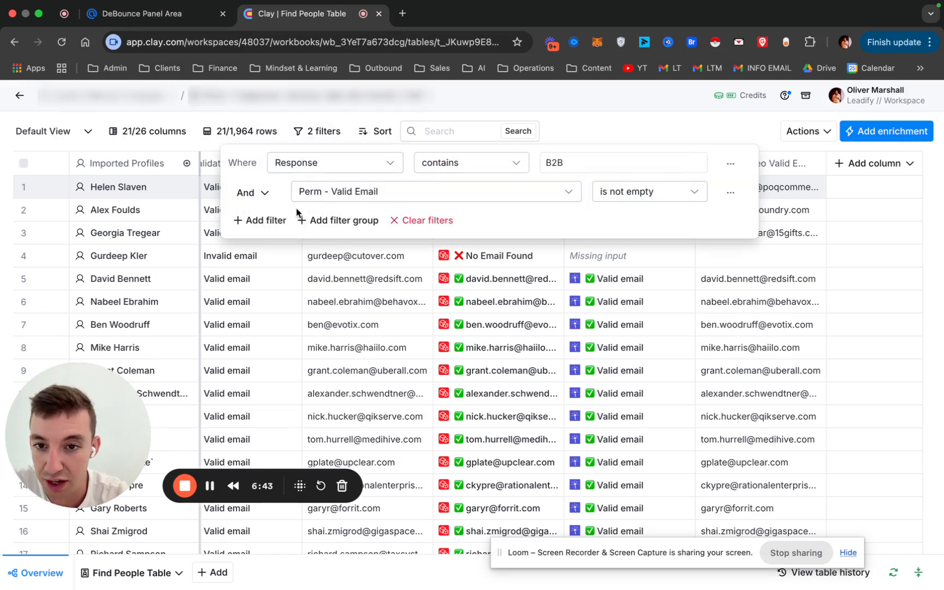
{"action": "left_click", "coordinate": [331, 187]}
{"action": "scroll", "coordinate": [383, 492], "scroll_direction": "down", "scroll_amount": 2}
{"action": "left_click", "coordinate": [339, 566]}
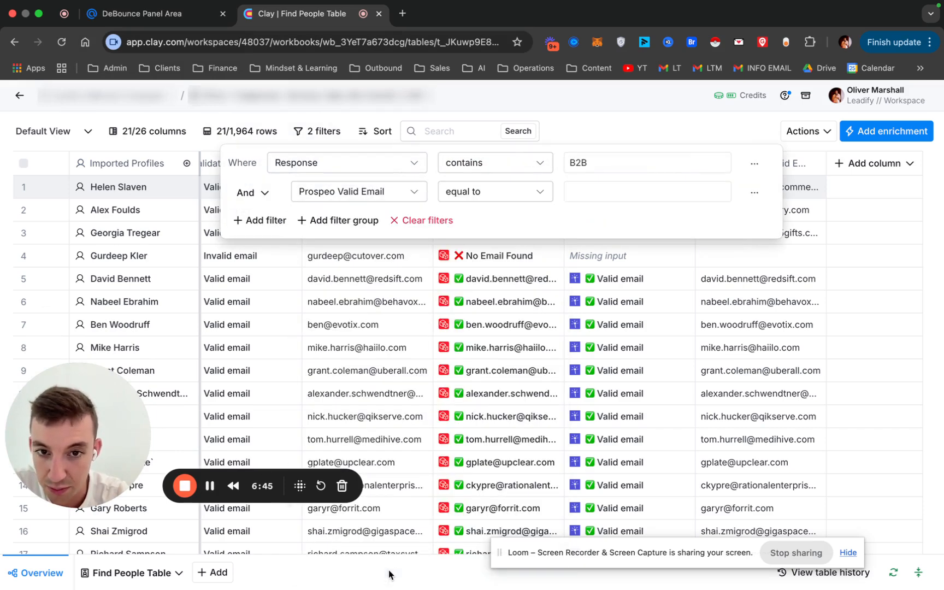
{"action": "left_click", "coordinate": [496, 188]}
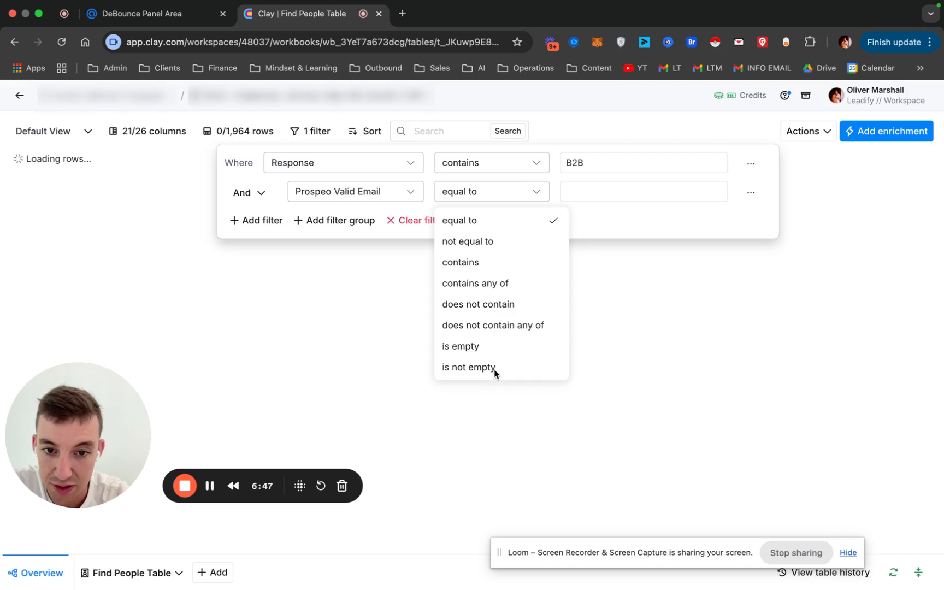
{"action": "left_click", "coordinate": [496, 369]}
{"action": "left_click", "coordinate": [586, 118]}
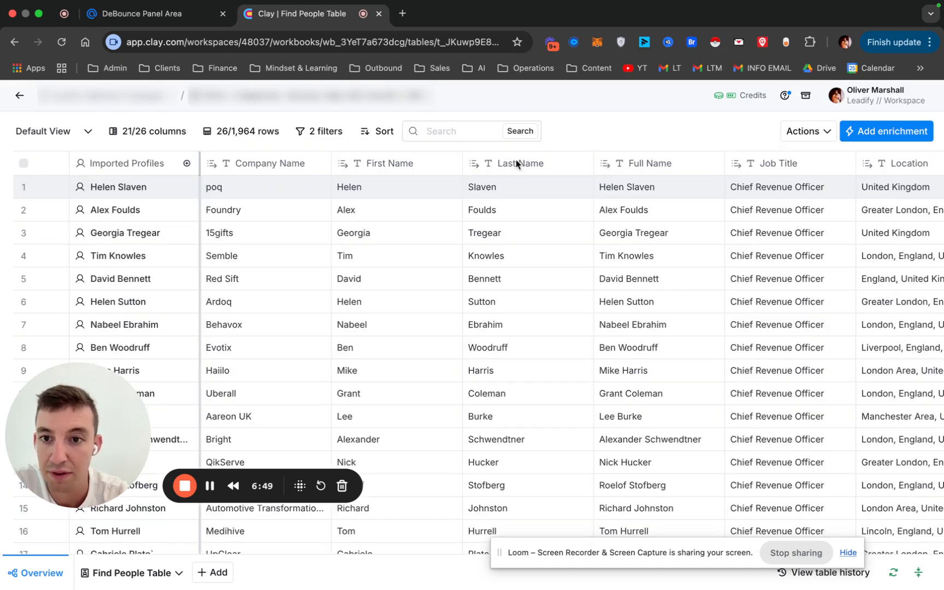
Examine the filtered rows down to row 25 in the Perm - Valid Email, Find Work Email, Validate Email (3) and Prospeo Valid Email columns
{"action": "scroll", "coordinate": [623, 343], "scroll_direction": "right", "scroll_amount": 10}
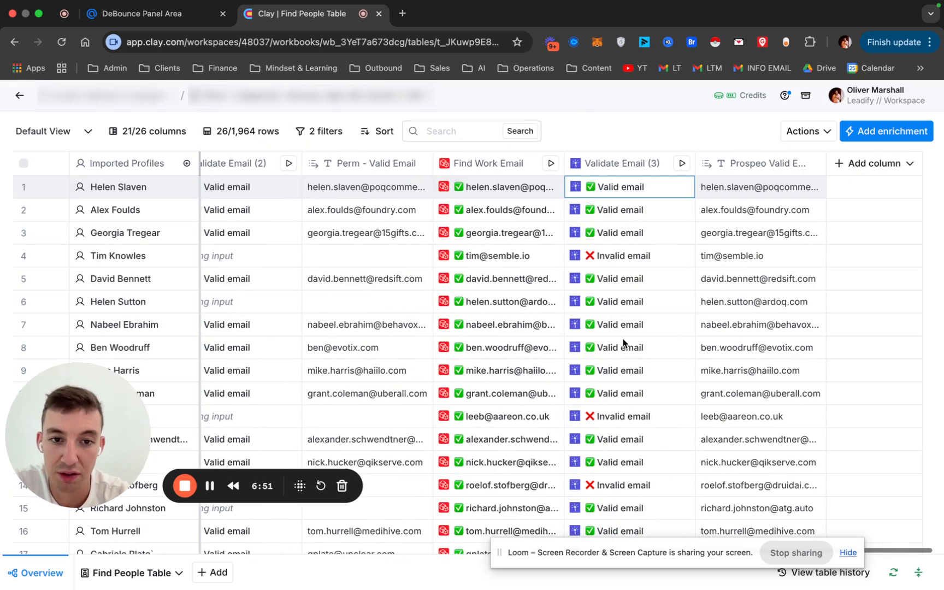
{"action": "scroll", "coordinate": [742, 254], "scroll_direction": "down", "scroll_amount": 5}
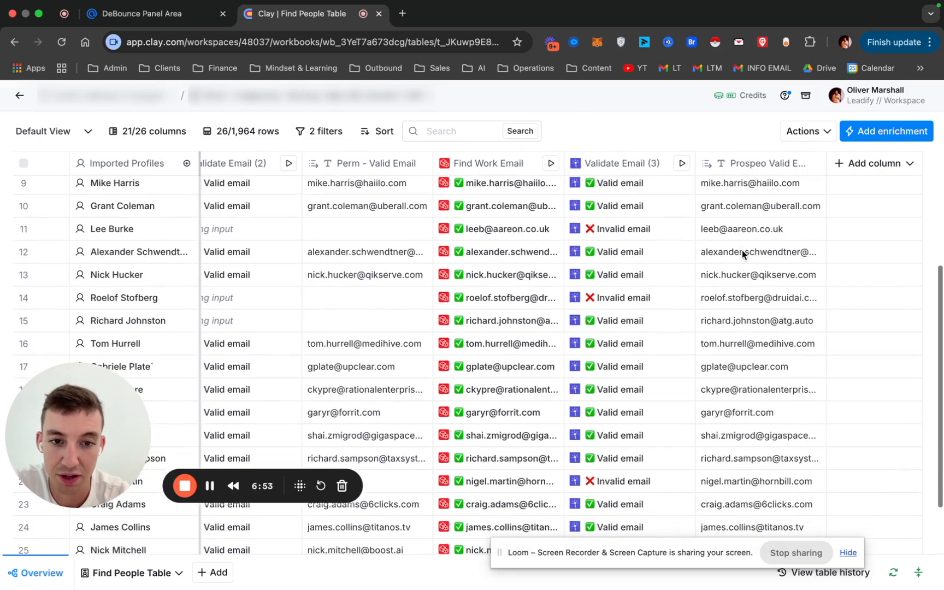
{"action": "scroll", "coordinate": [742, 254], "scroll_direction": "up", "scroll_amount": 5}
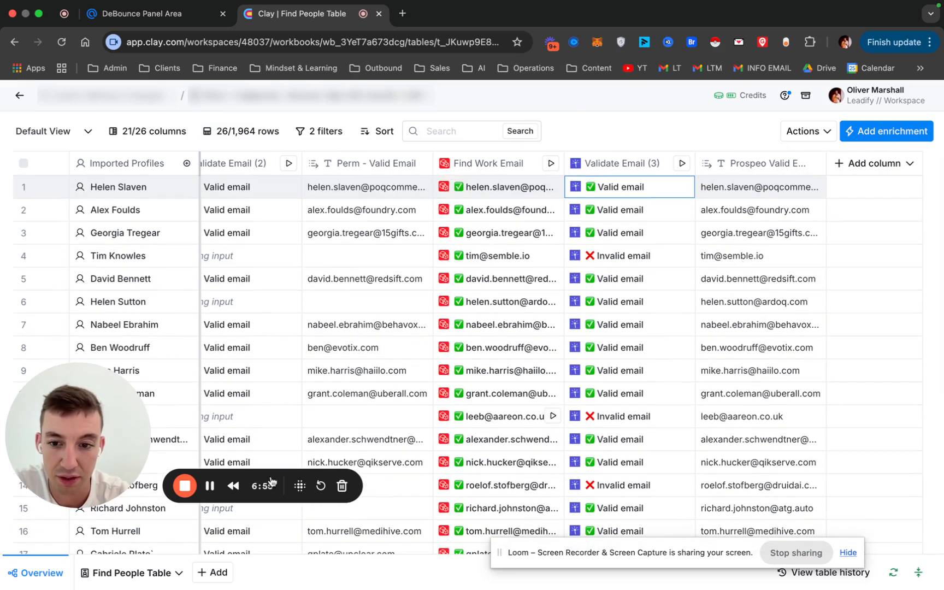
{"action": "left_click", "coordinate": [209, 486]}
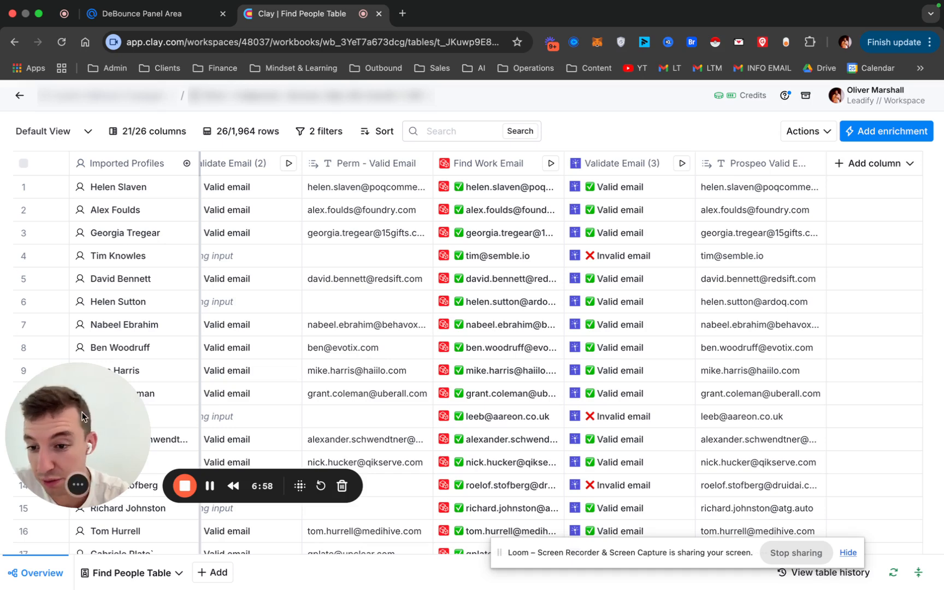
{"action": "left_click_drag", "start_coordinate": [82, 412], "coordinate": [137, 384]}
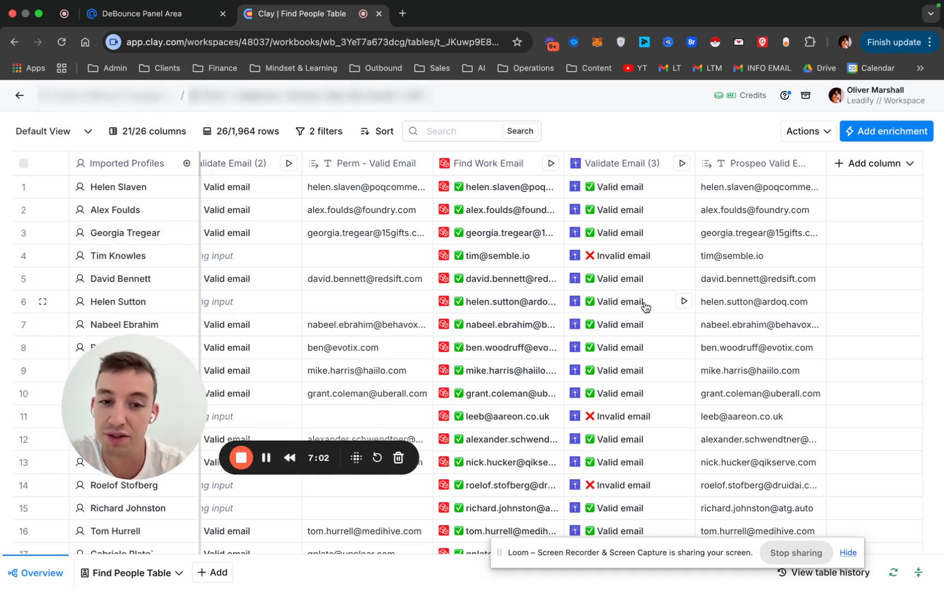
{"action": "scroll", "coordinate": [644, 302], "scroll_direction": "down", "scroll_amount": 4}
{"action": "scroll", "coordinate": [644, 302], "scroll_direction": "up", "scroll_amount": 4}
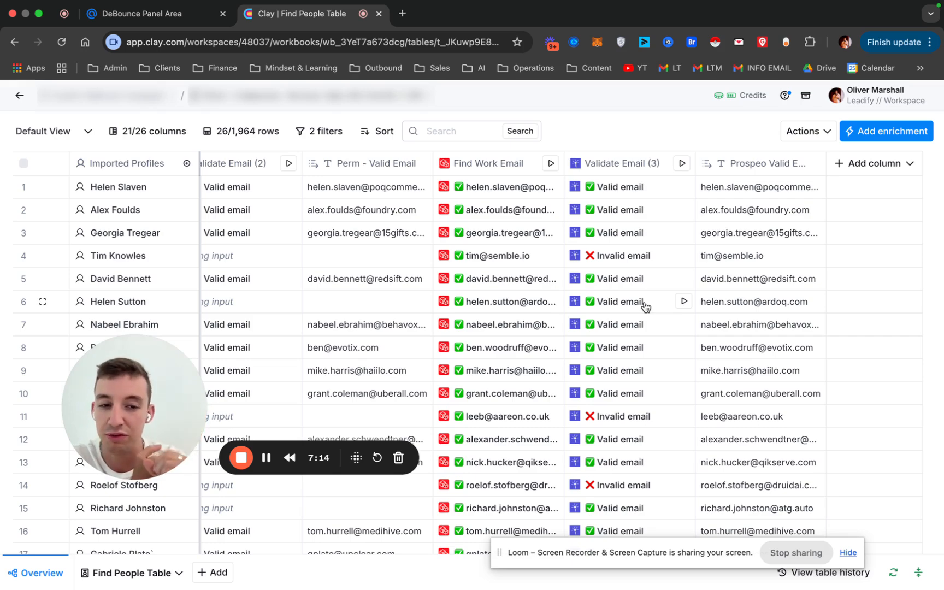
Compare the email permutations and their DeBounce validation with the Find Work Email and Validate Email (3) results across the first 16 filtered rows
{"action": "scroll", "coordinate": [645, 302], "scroll_direction": "left", "scroll_amount": 5}
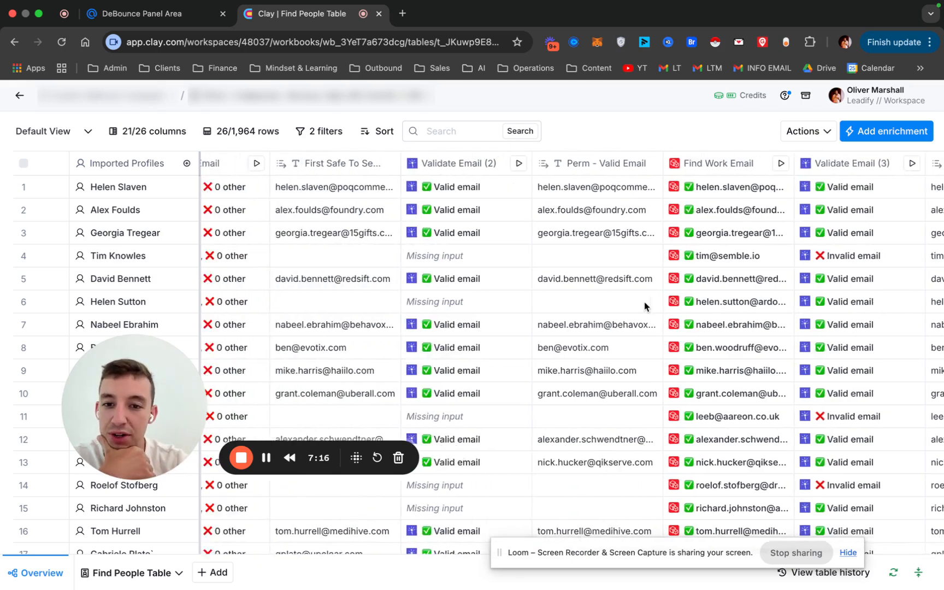
{"action": "scroll", "coordinate": [645, 301], "scroll_direction": "left", "scroll_amount": 8}
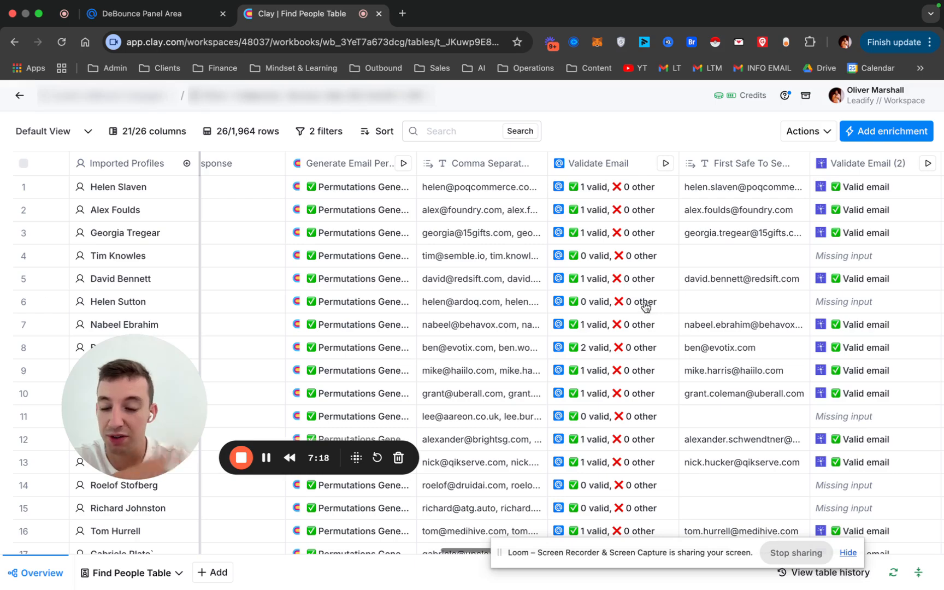
{"action": "scroll", "coordinate": [644, 305], "scroll_direction": "right", "scroll_amount": 10}
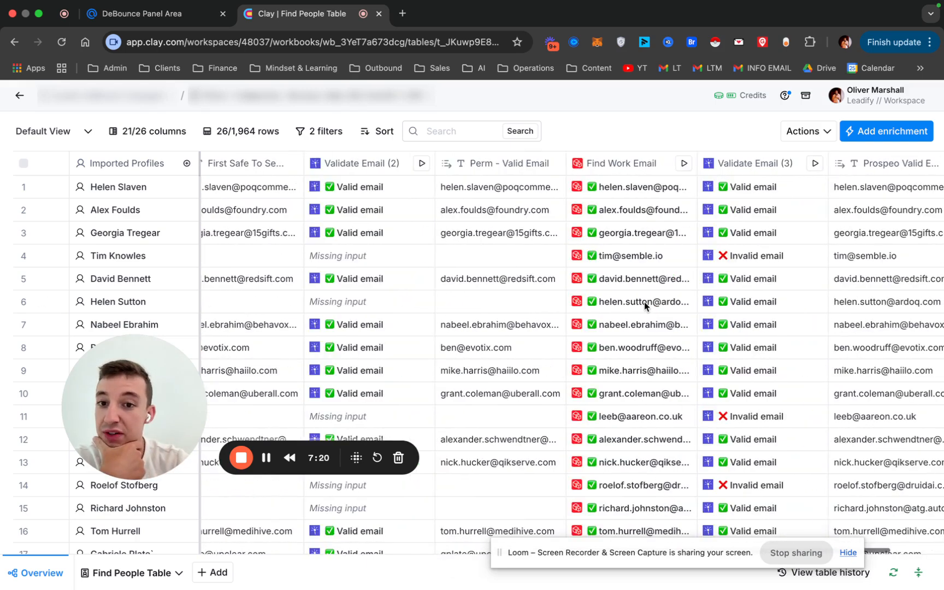
{"action": "scroll", "coordinate": [644, 302], "scroll_direction": "right", "scroll_amount": 3}
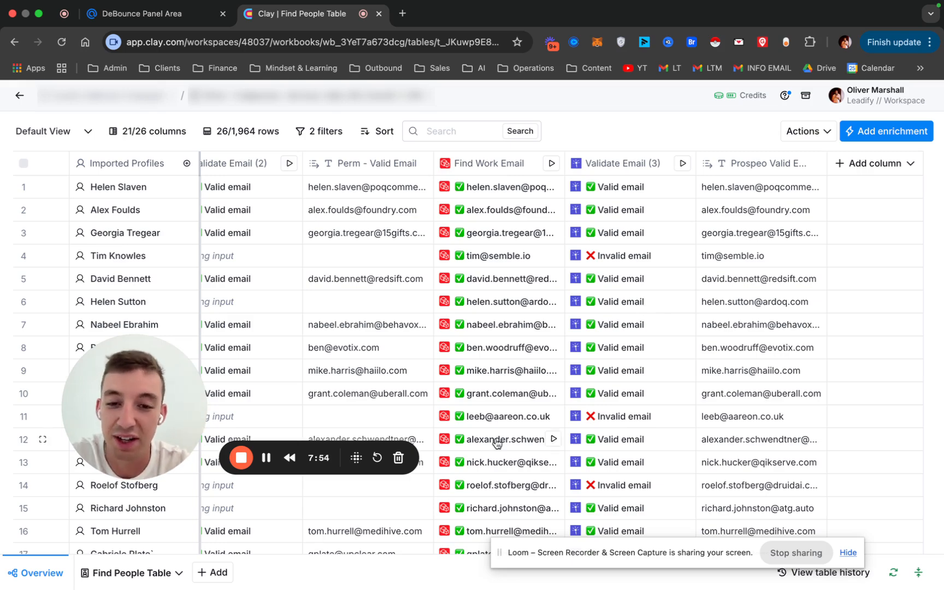
{"action": "scroll", "coordinate": [497, 443], "scroll_direction": "left", "scroll_amount": 10}
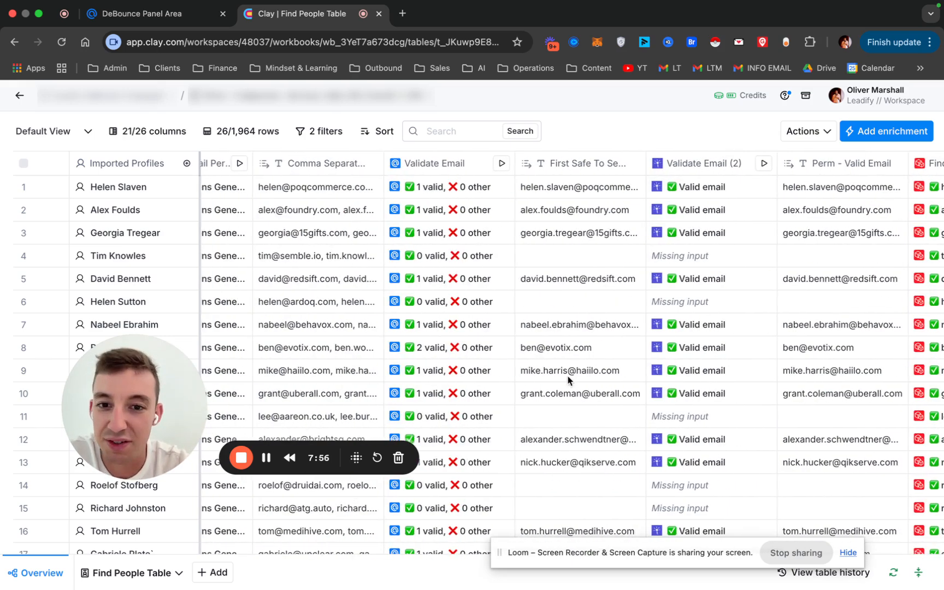
{"action": "scroll", "coordinate": [569, 380], "scroll_direction": "right", "scroll_amount": 5}
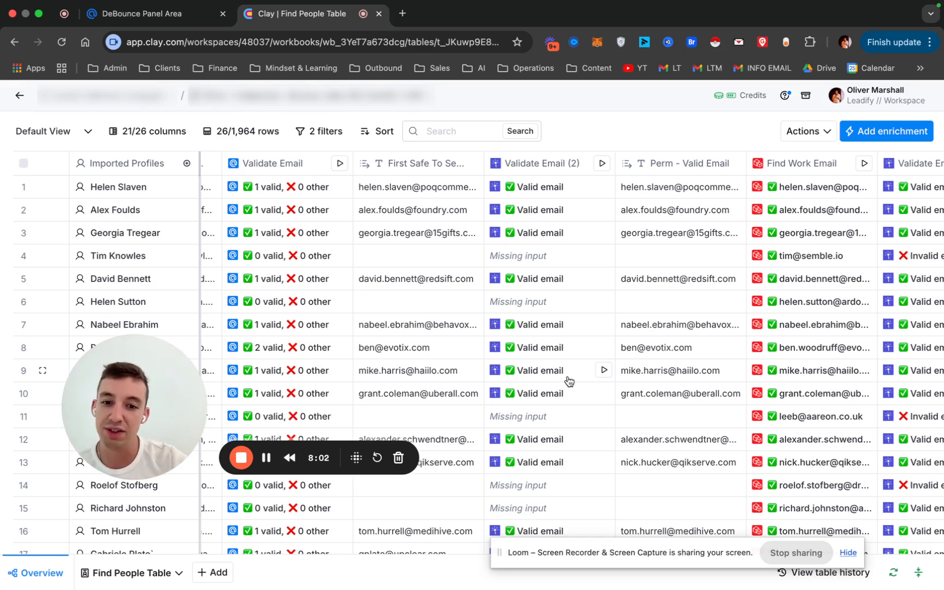
{"action": "scroll", "coordinate": [568, 381], "scroll_direction": "left", "scroll_amount": 3}
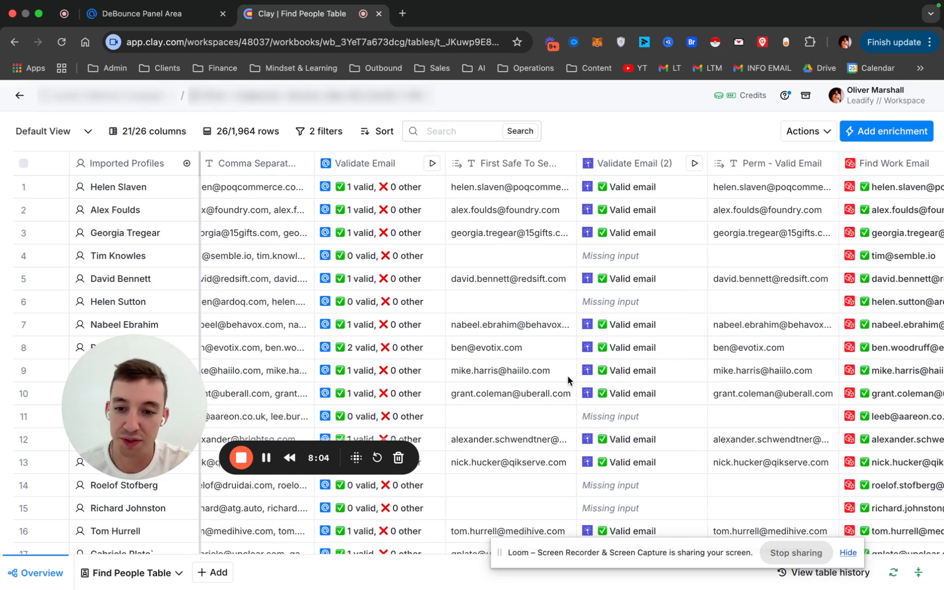
{"action": "scroll", "coordinate": [569, 381], "scroll_direction": "left", "scroll_amount": 1}
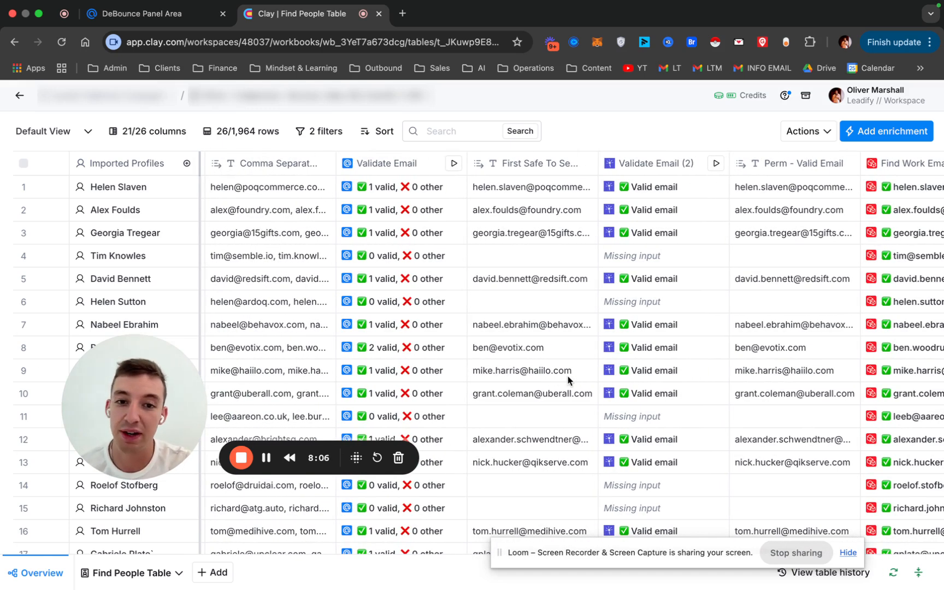
Inspect the empty safe-to-send email cell in row 11 and compare rows 8 to 23 across the validation and Find Work Email columns
{"action": "left_click", "coordinate": [531, 418]}
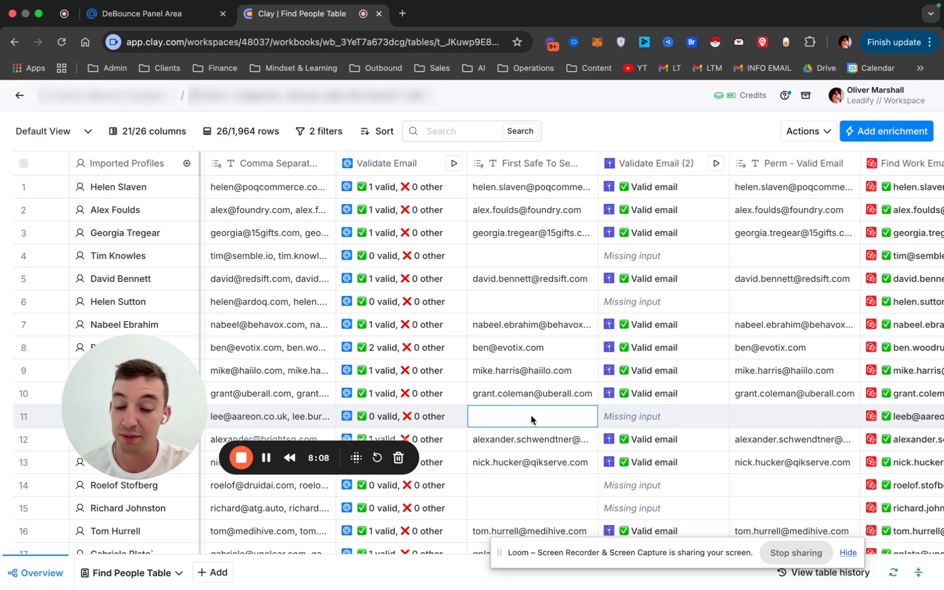
{"action": "scroll", "coordinate": [532, 420], "scroll_direction": "down", "scroll_amount": 3}
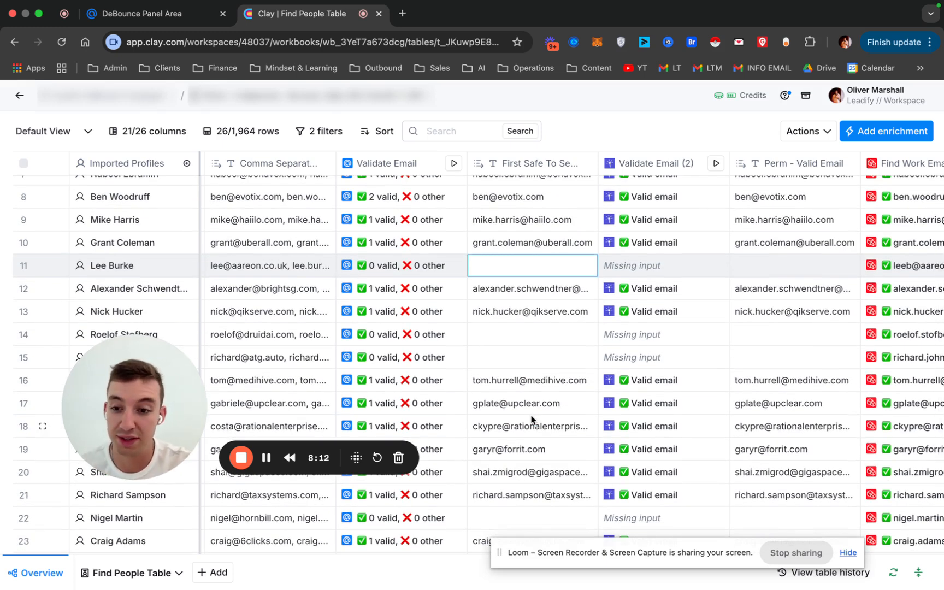
{"action": "scroll", "coordinate": [531, 420], "scroll_direction": "right", "scroll_amount": 5}
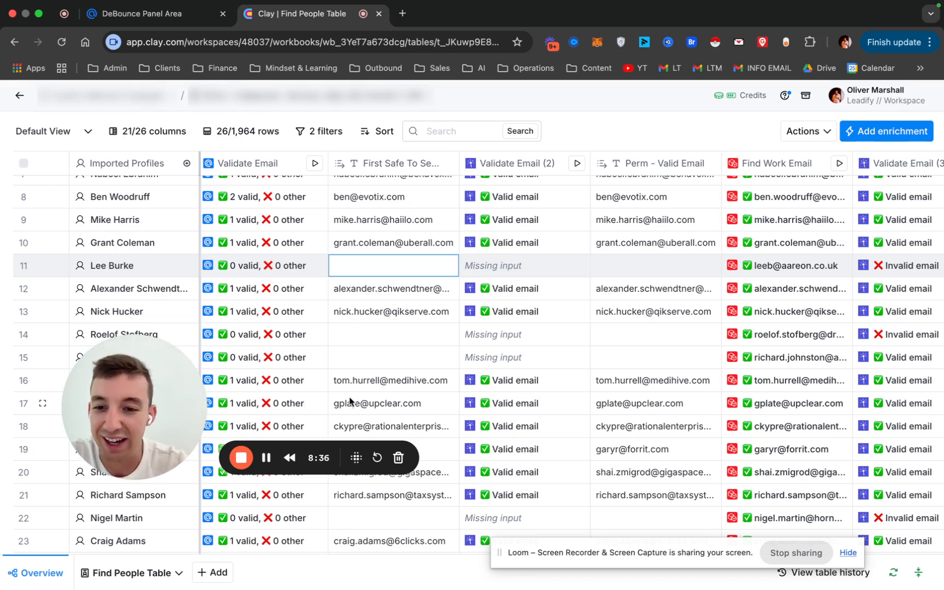
{"action": "left_click_drag", "start_coordinate": [128, 408], "coordinate": [126, 283]}
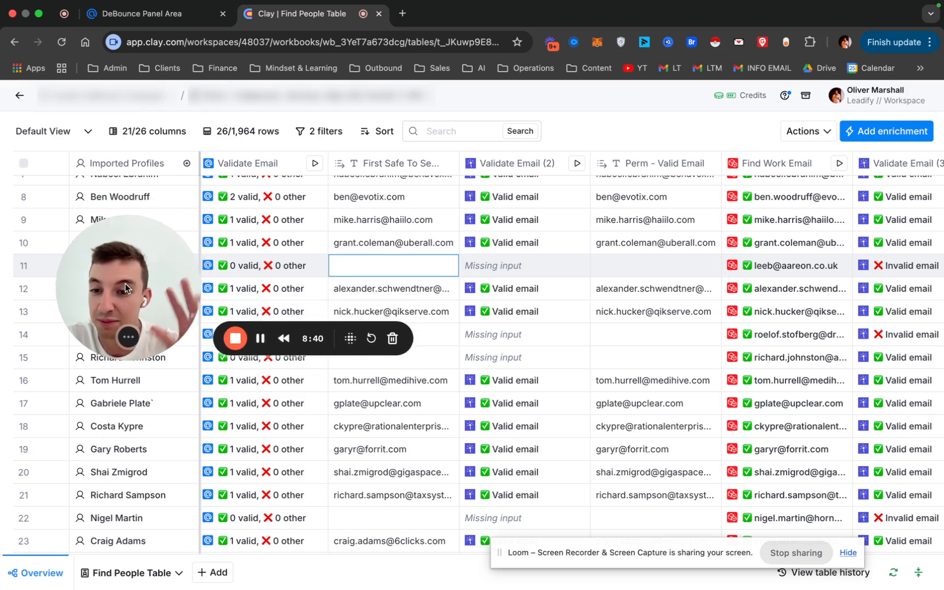